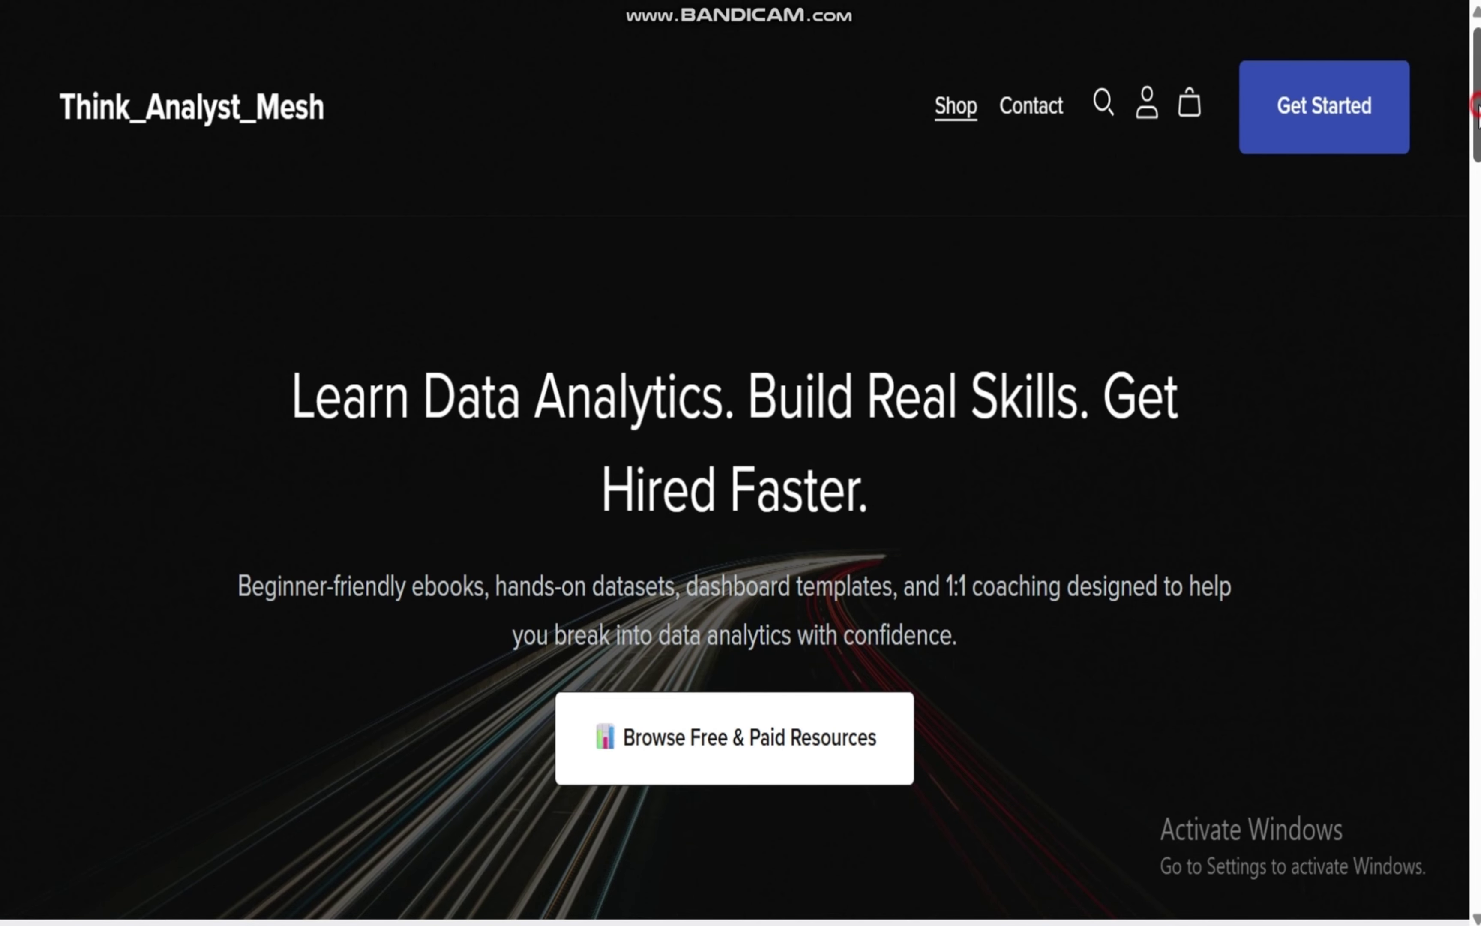
Review the product page of 1:1 Data Analytics Coaching for Complete Beginners and return to the Featured Collection
drag(1478, 117, 1476, 257)
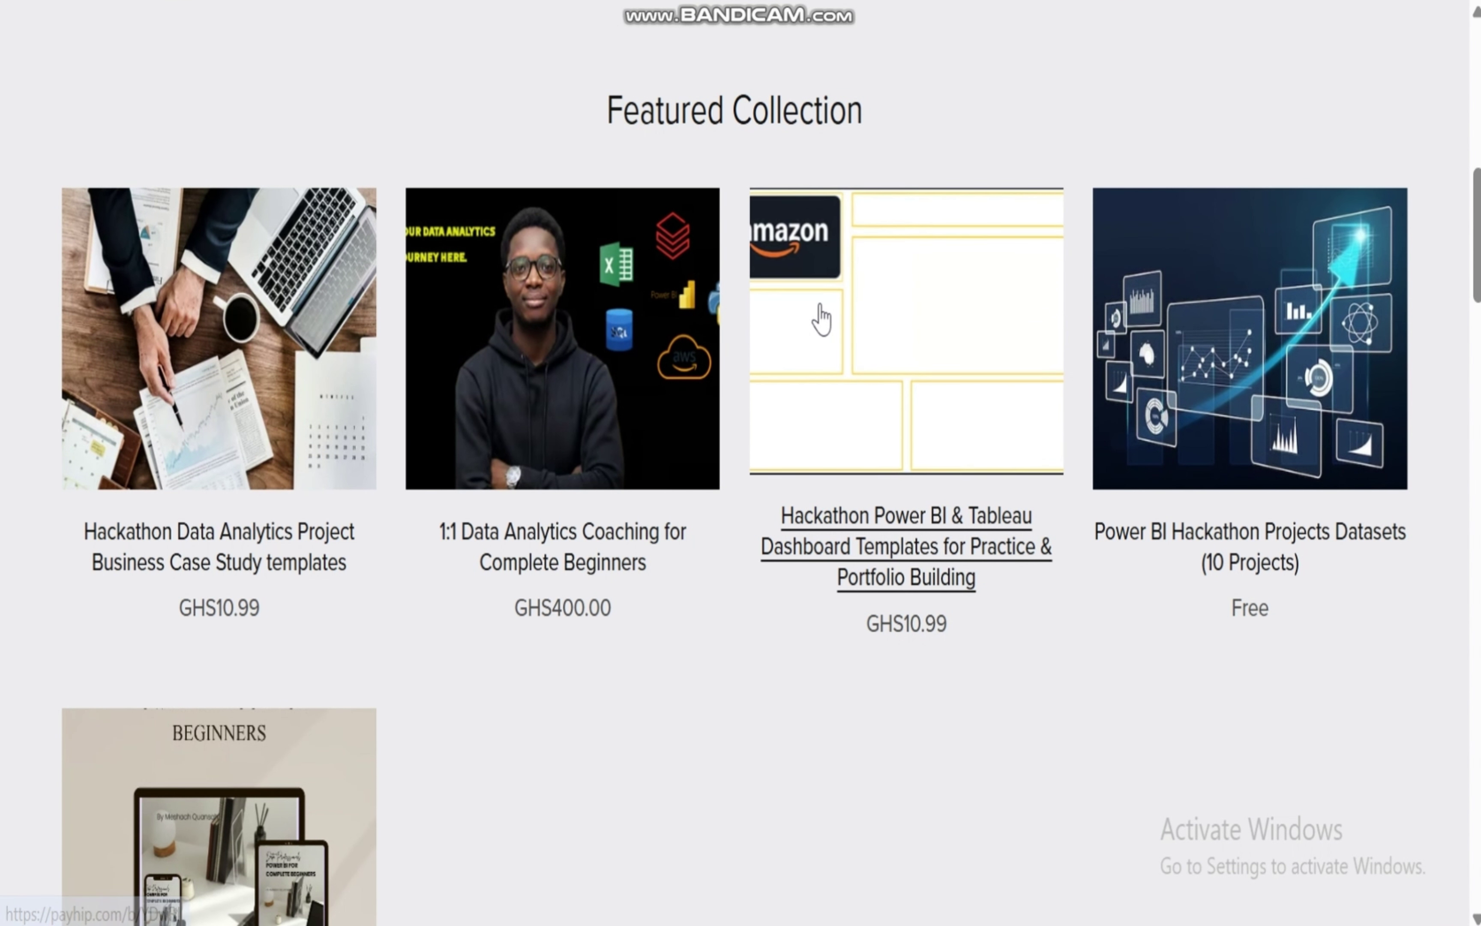
click(566, 554)
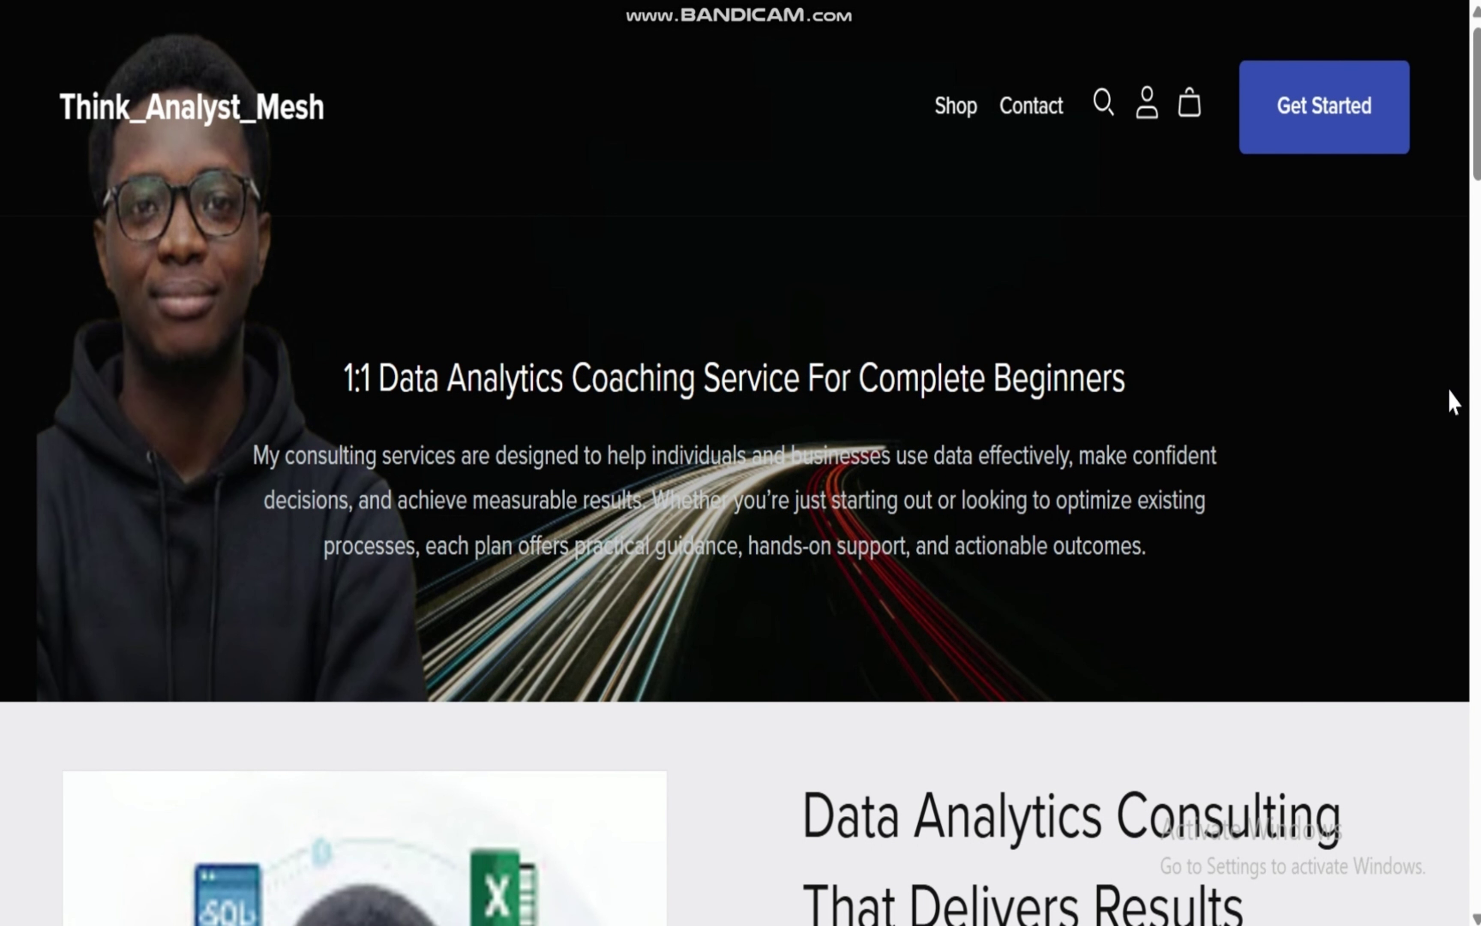
scroll(734, 463, down, 20)
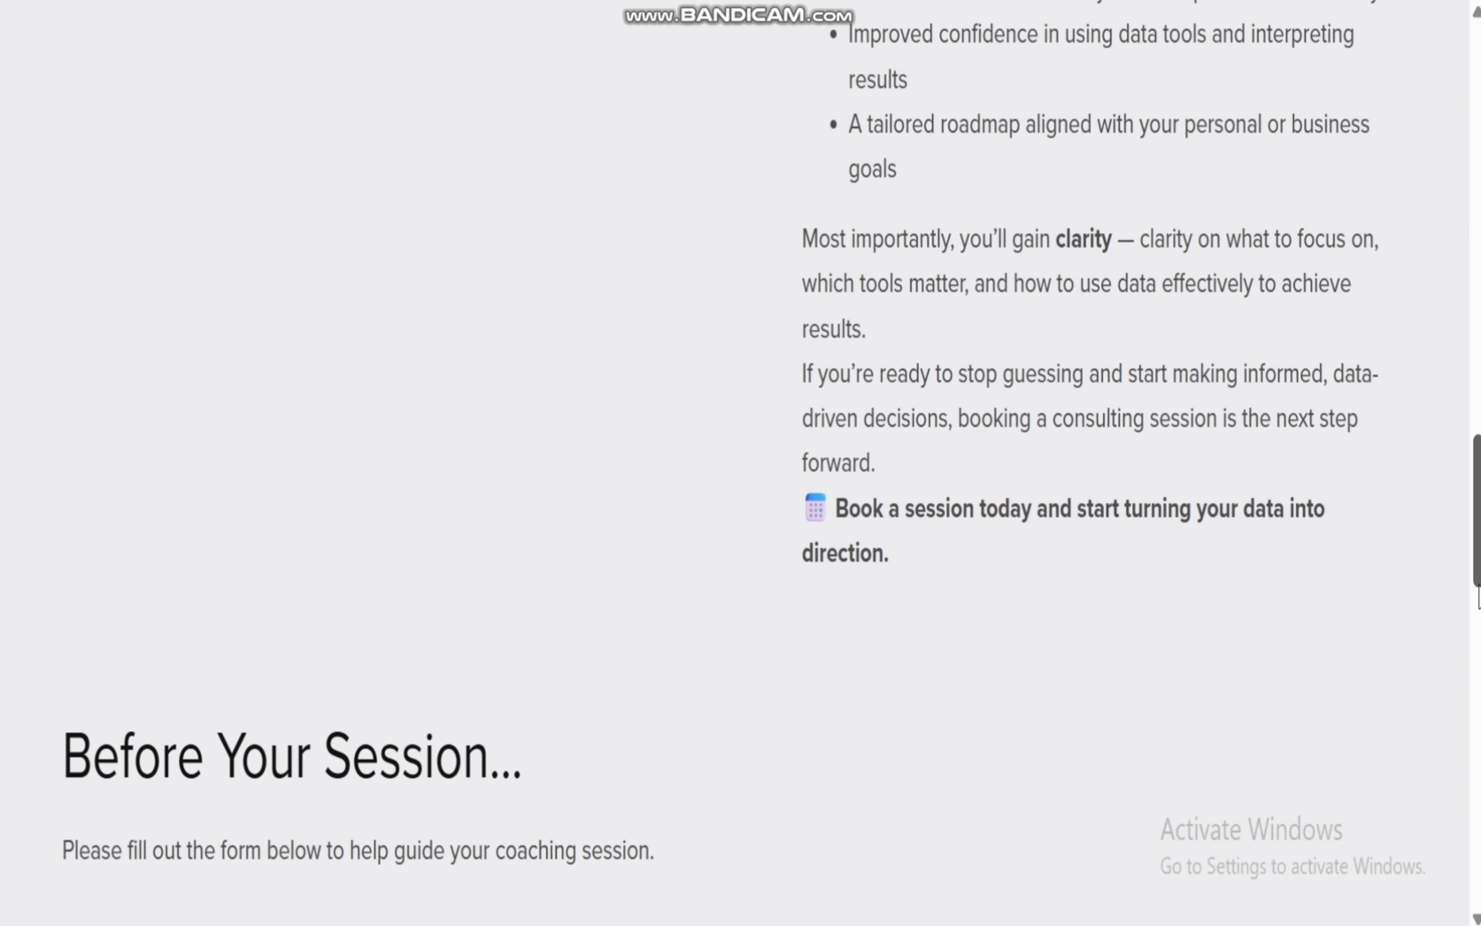
scroll(1355, 50, up, 20)
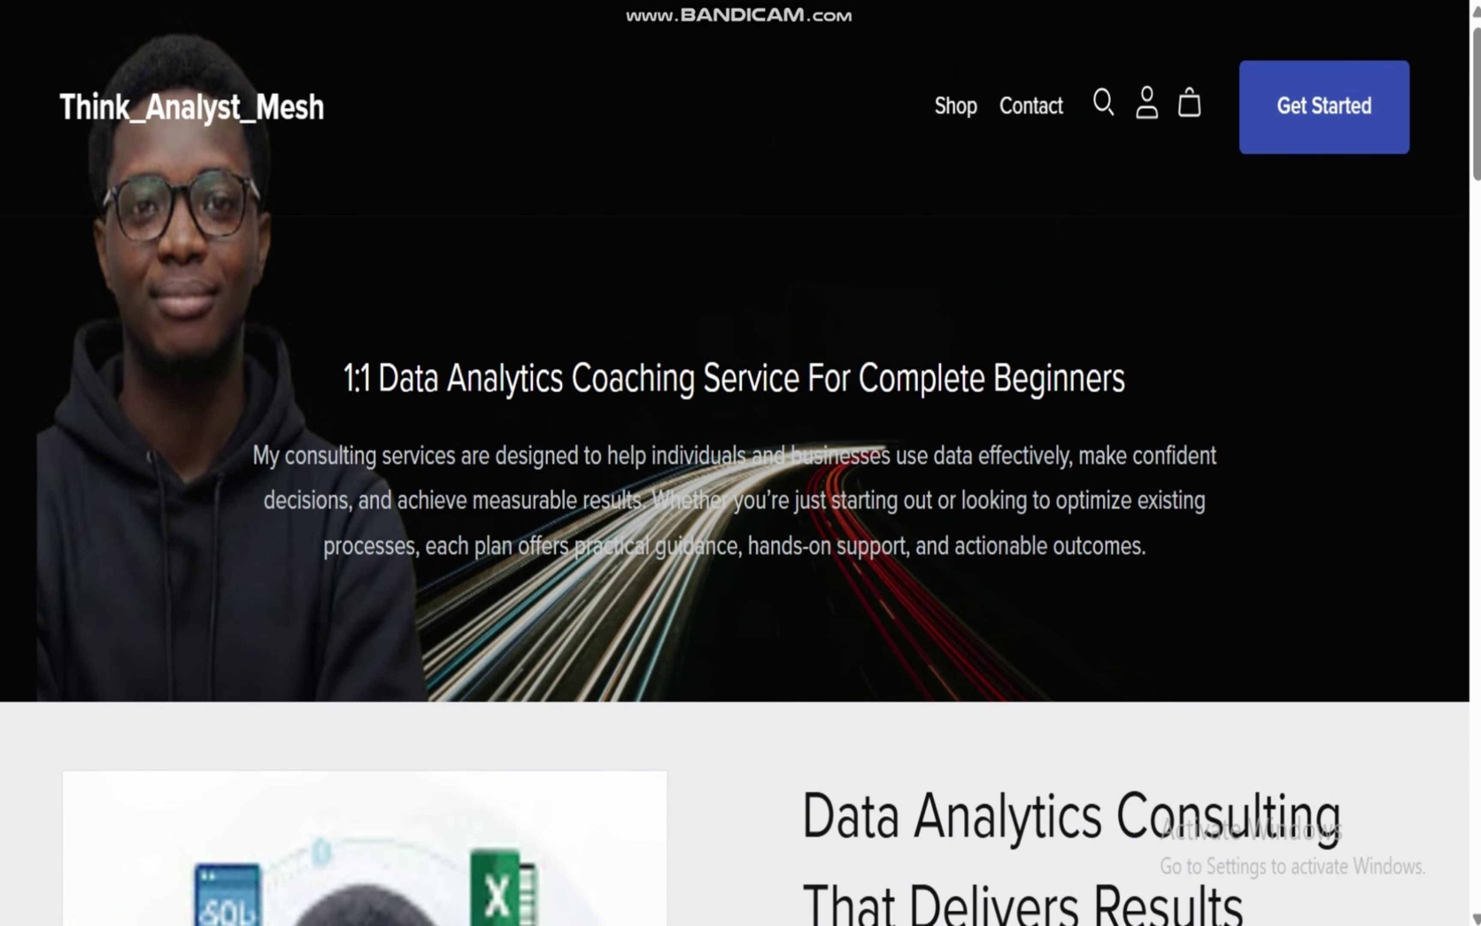
key(alt+Left)
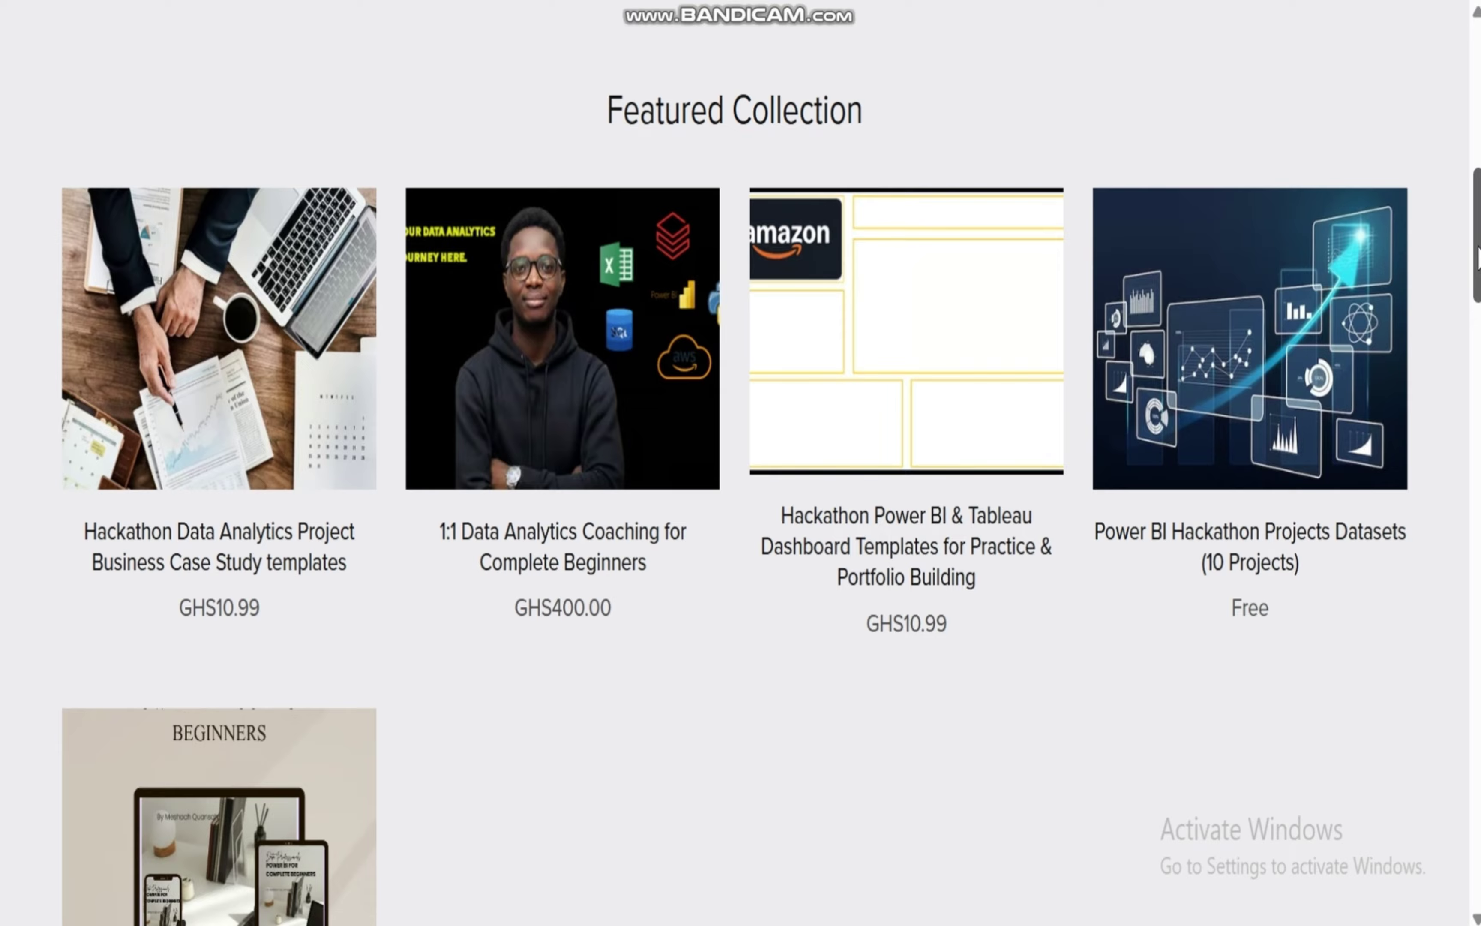
Look through the product page of the ebook Power BI for Complete Beginners: A Practical Step-by-Step Guide
scroll(651, 469, down, 7)
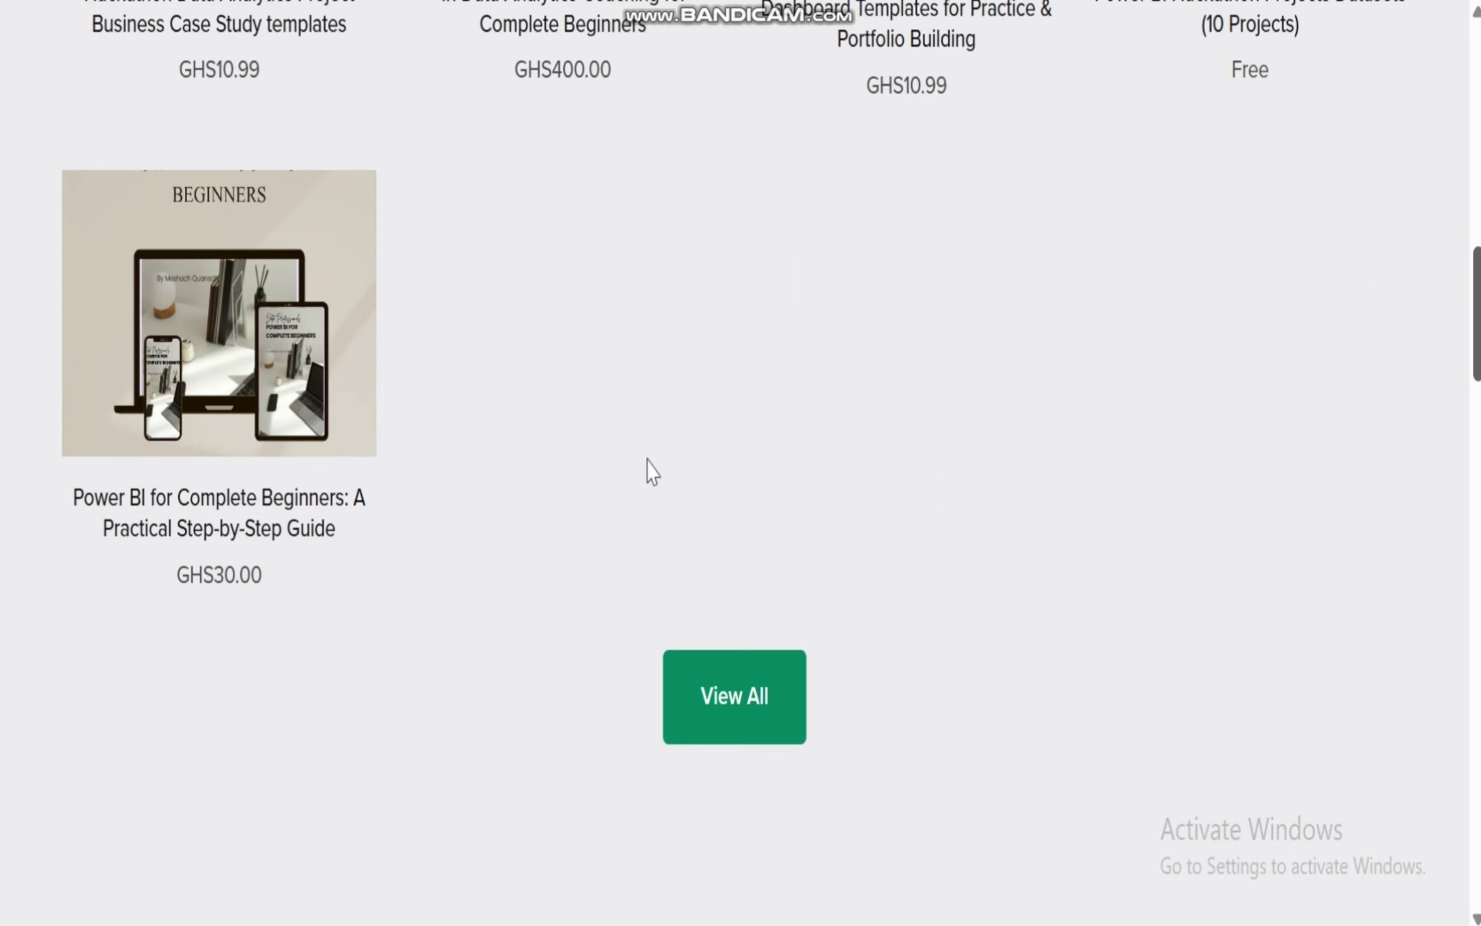
click(196, 531)
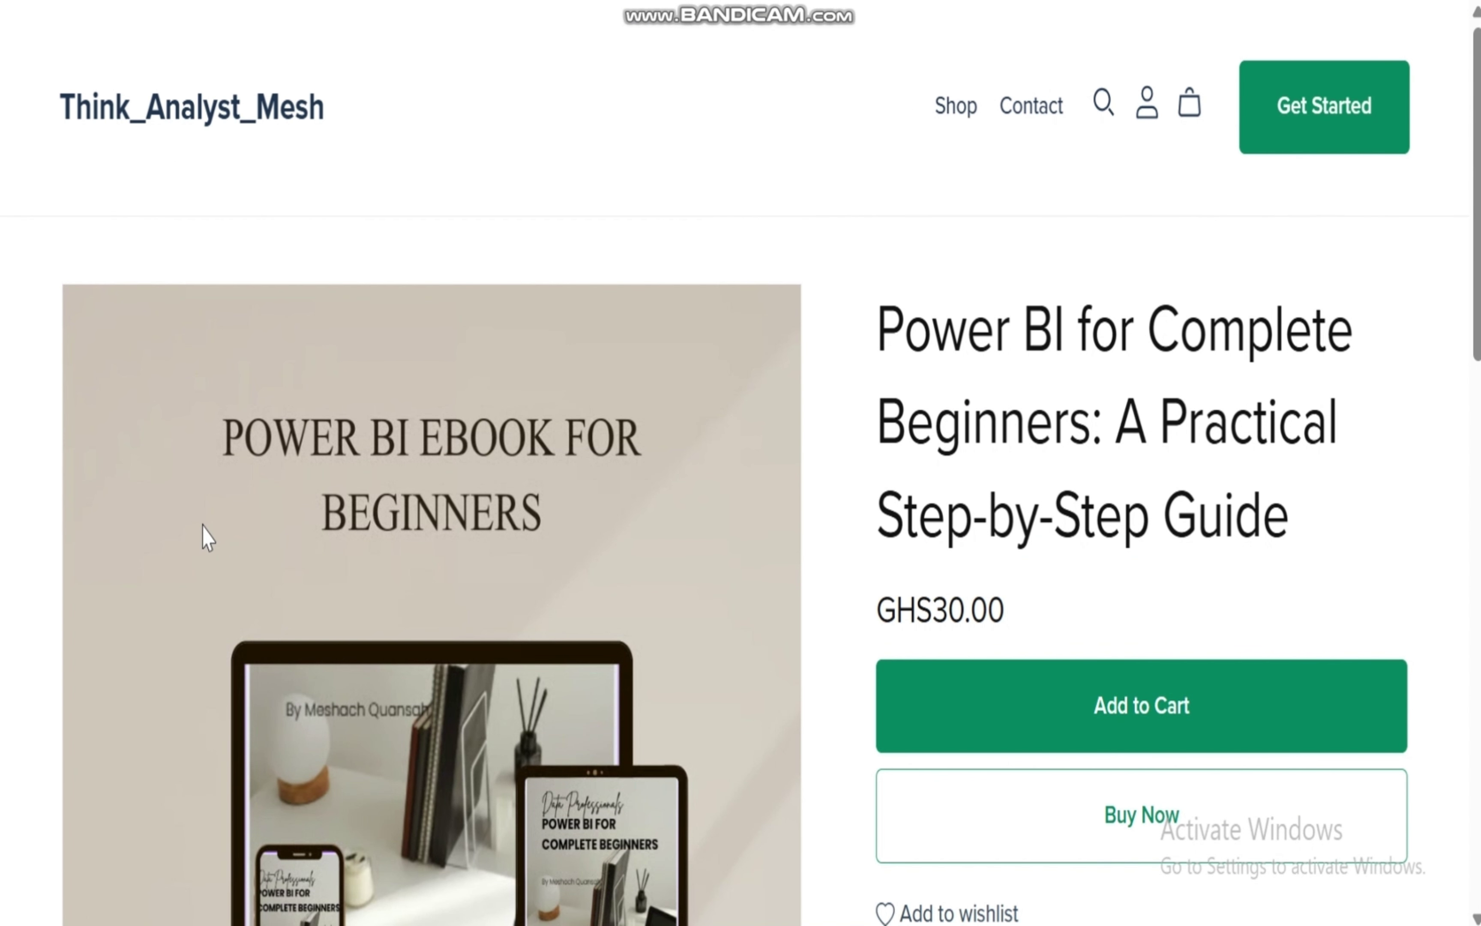
drag(1476, 210, 1465, 793)
key(Home)
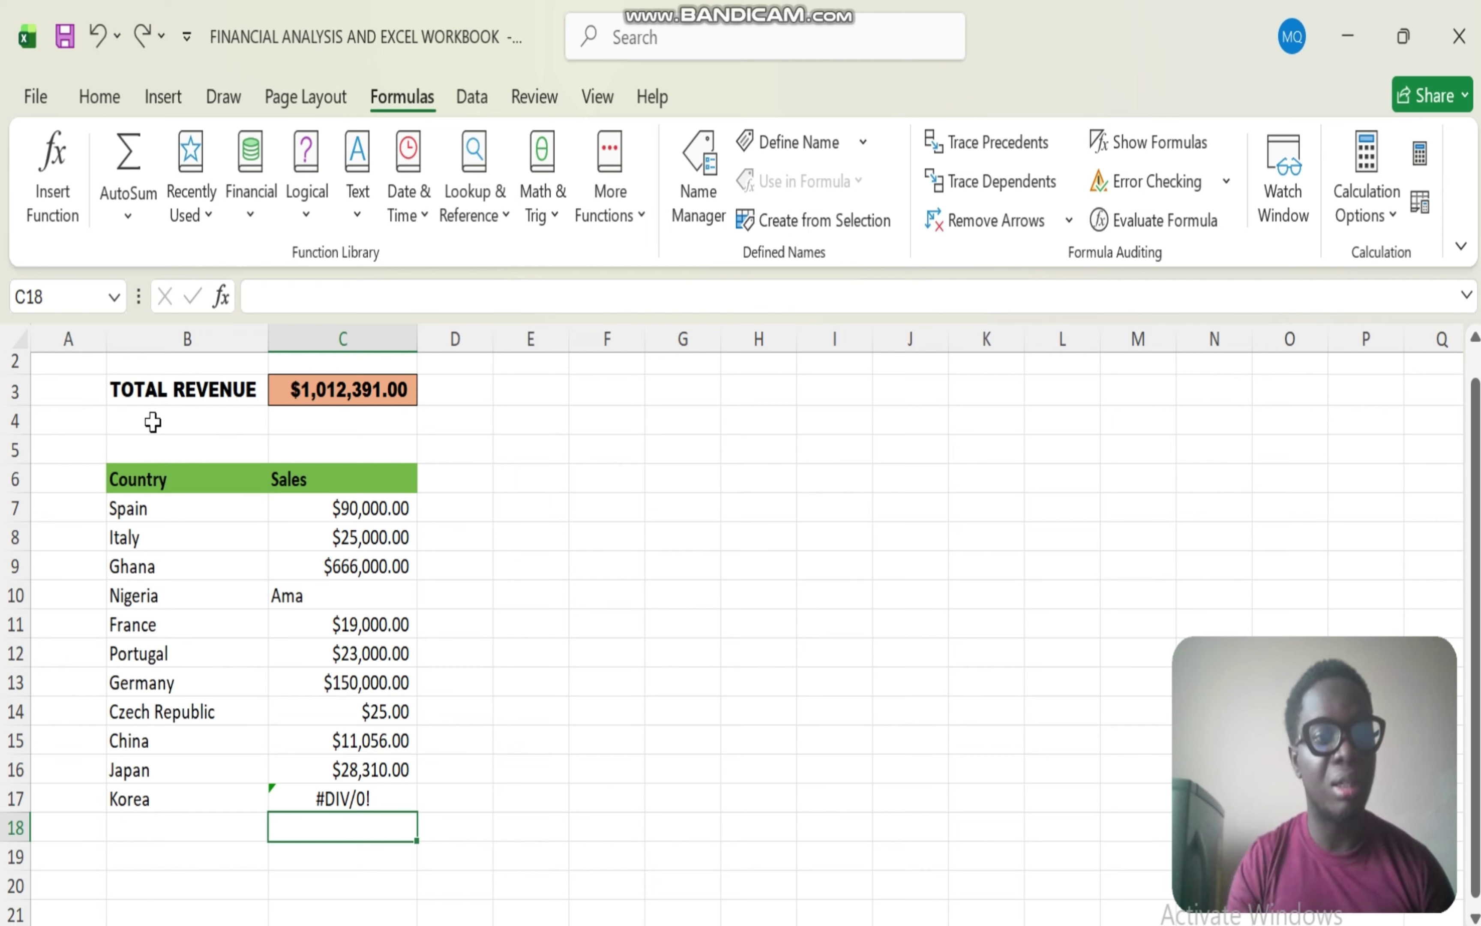
Examine the total revenue formula in C3 and the sales entries in C7:C17, especially those for Nigeria and Korea
click(306, 399)
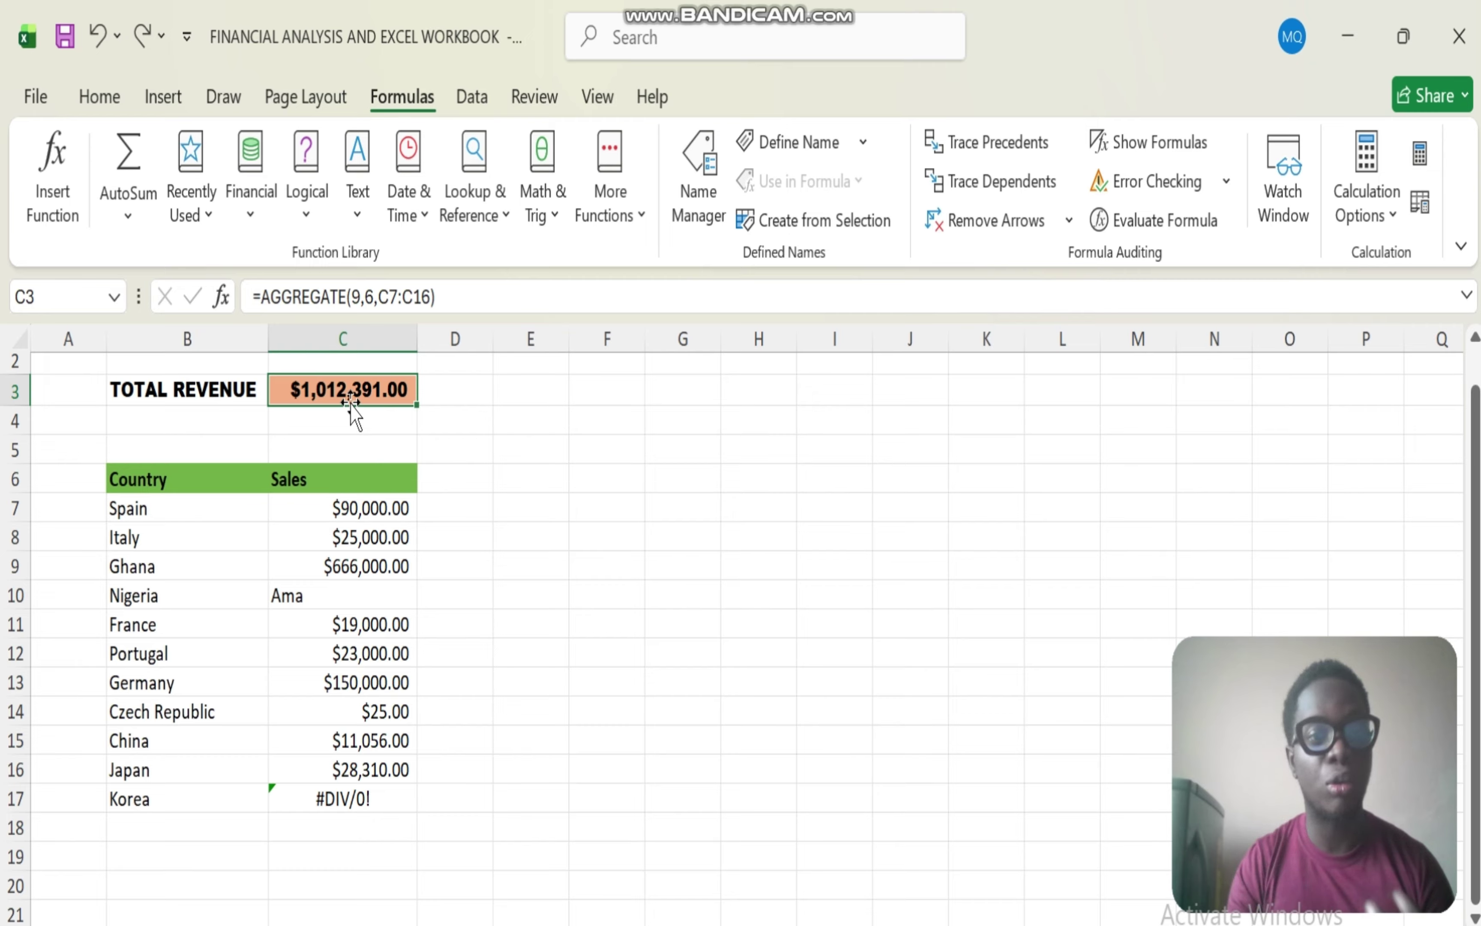
click(323, 501)
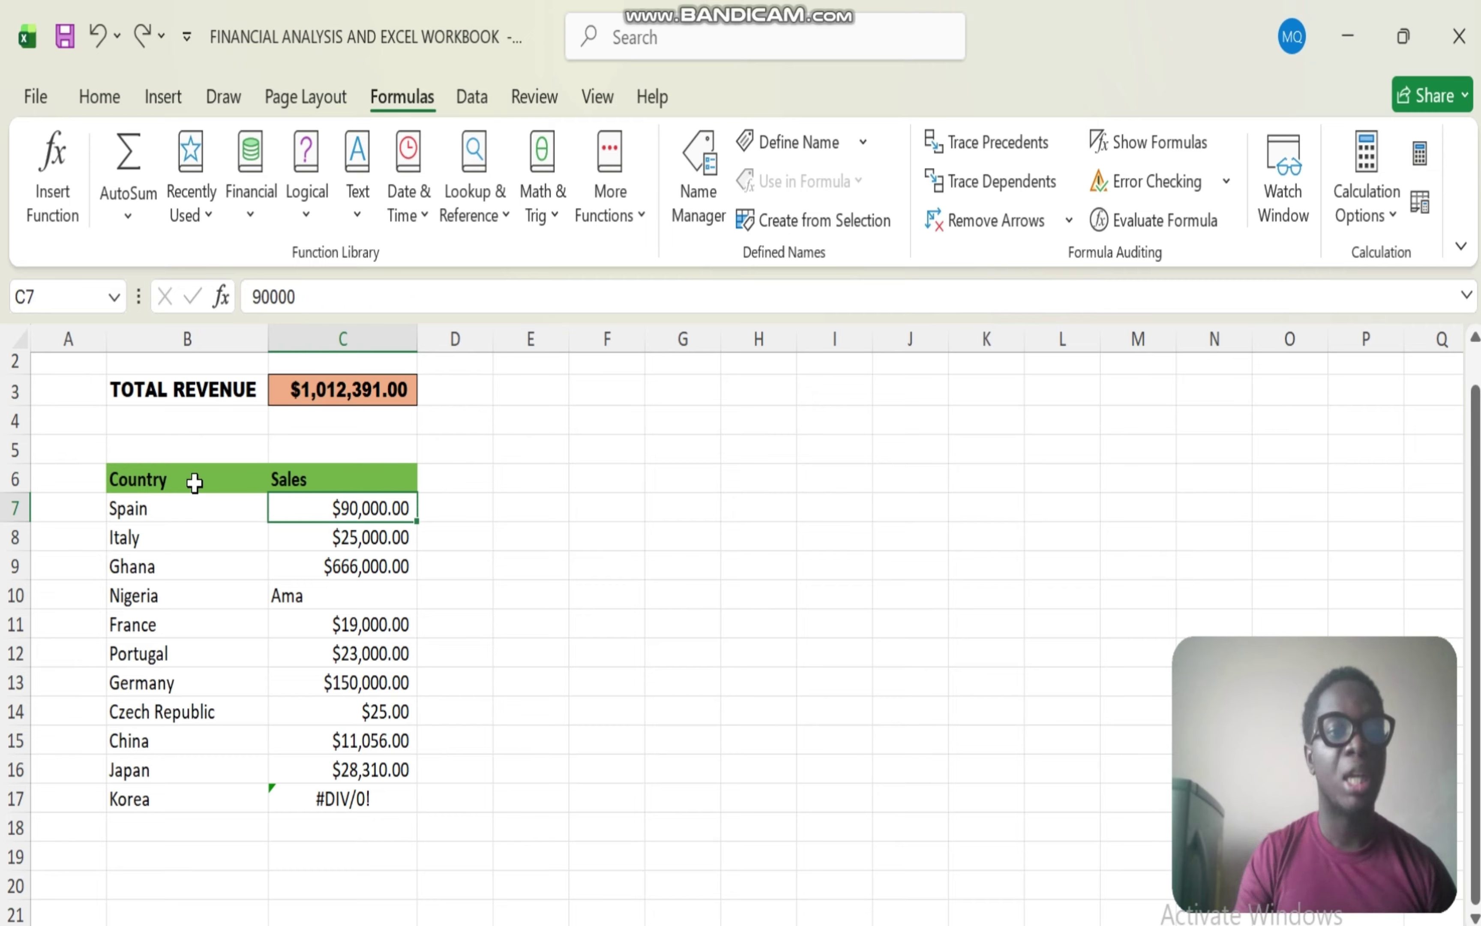
drag(118, 481, 397, 820)
click(365, 780)
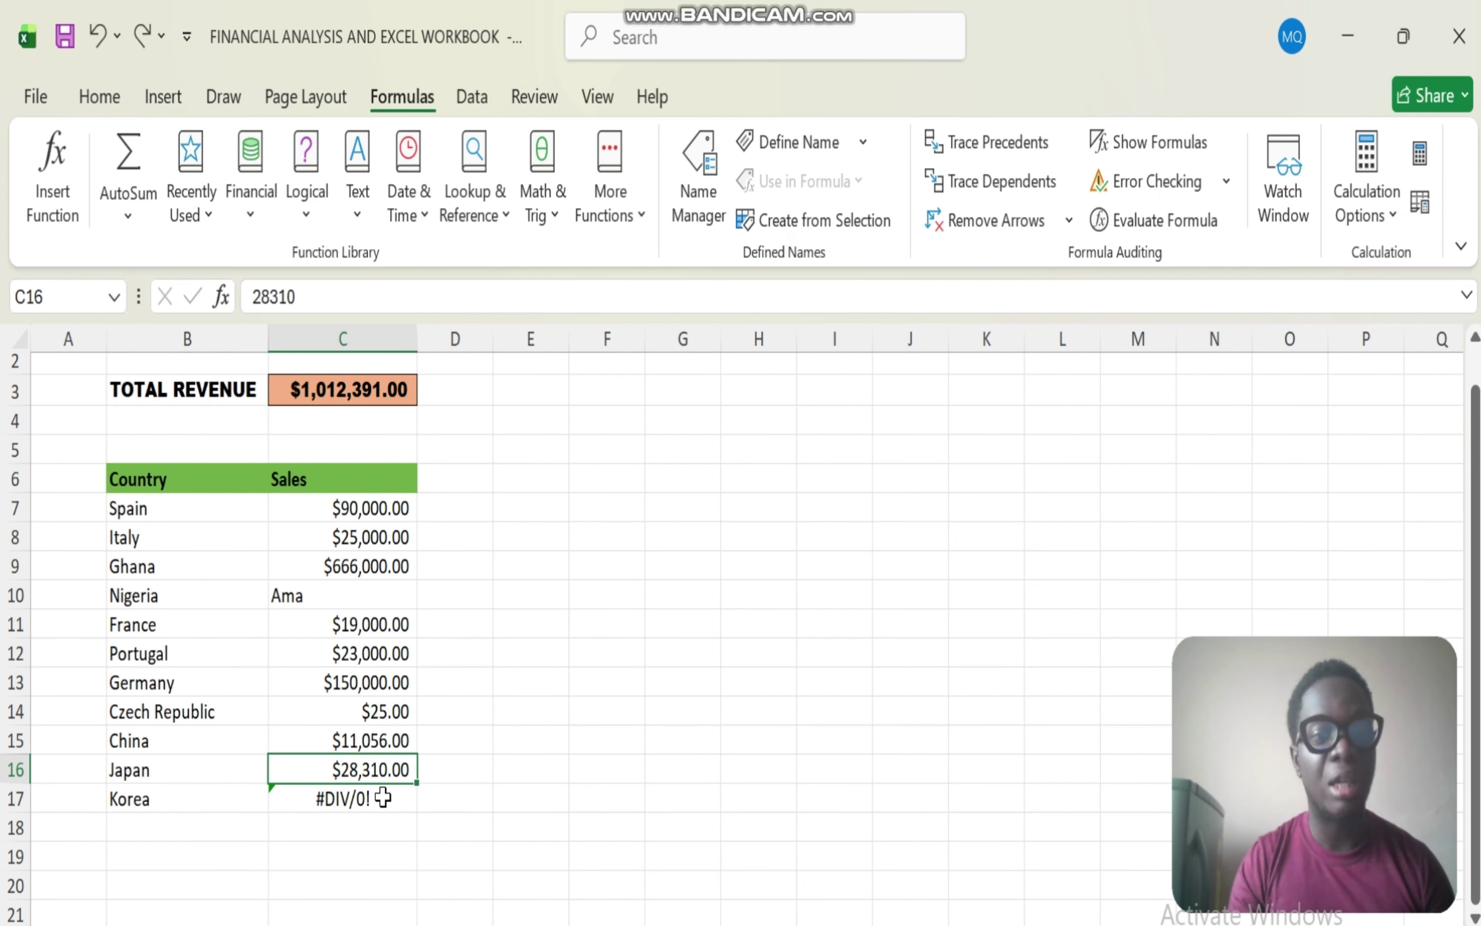
click(358, 836)
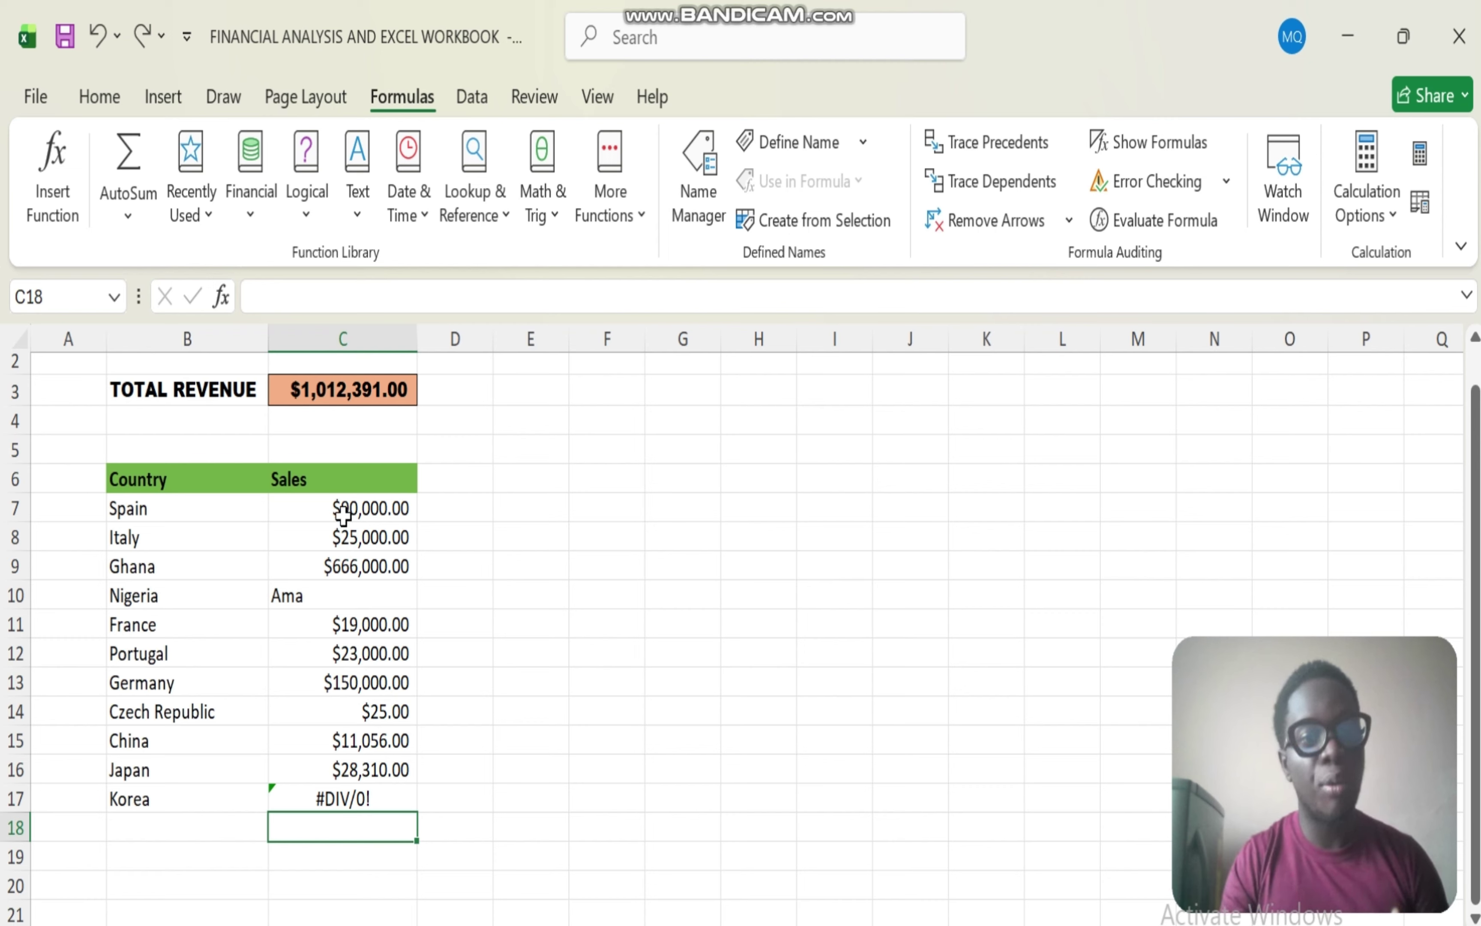
click(323, 601)
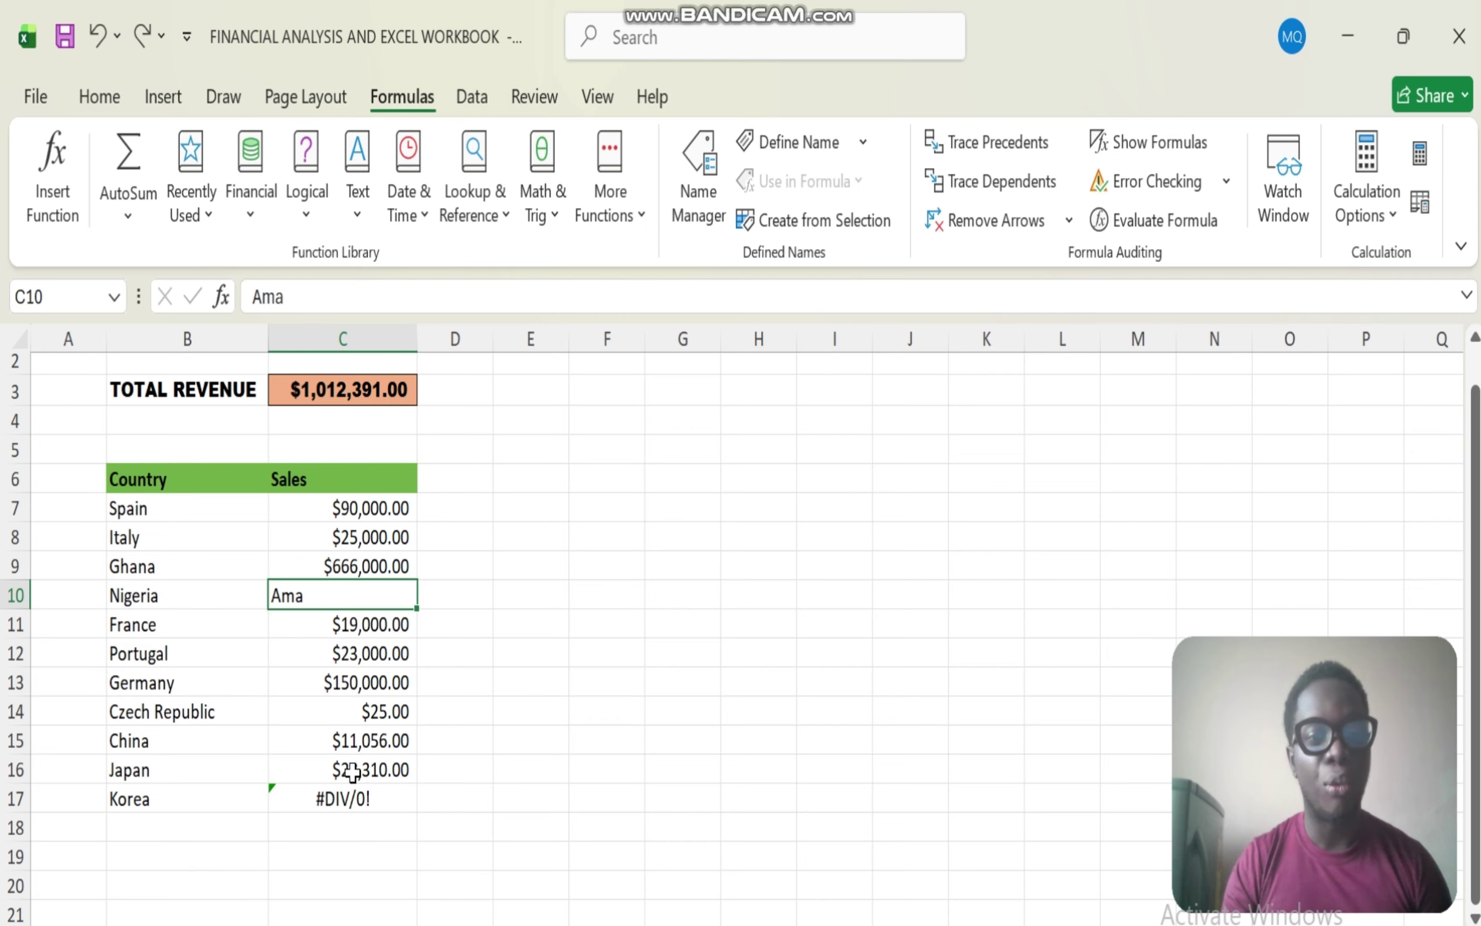
click(332, 799)
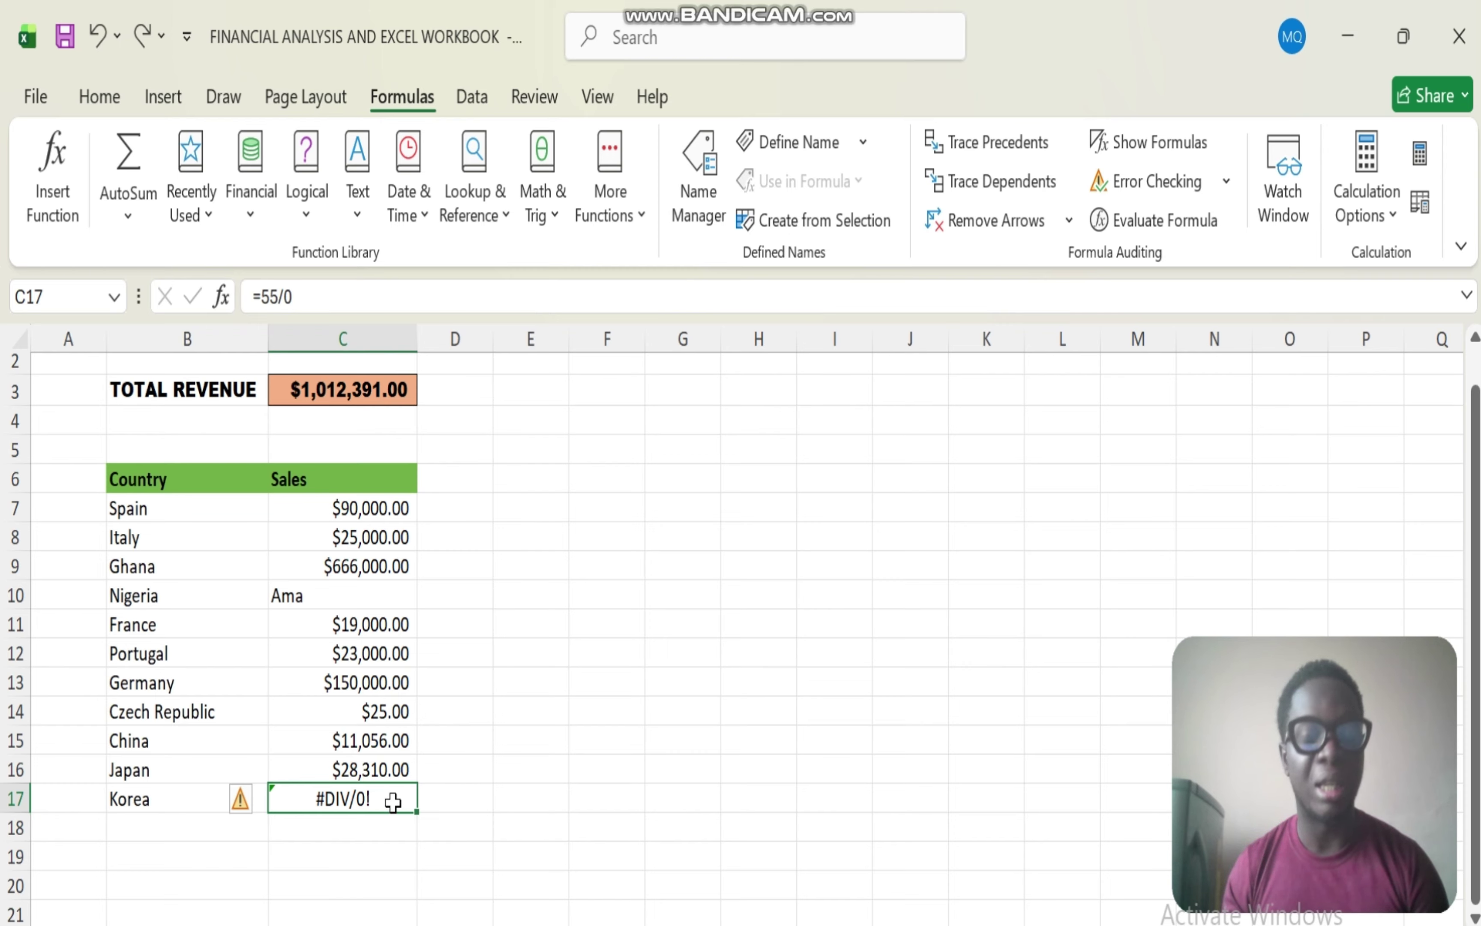
click(296, 829)
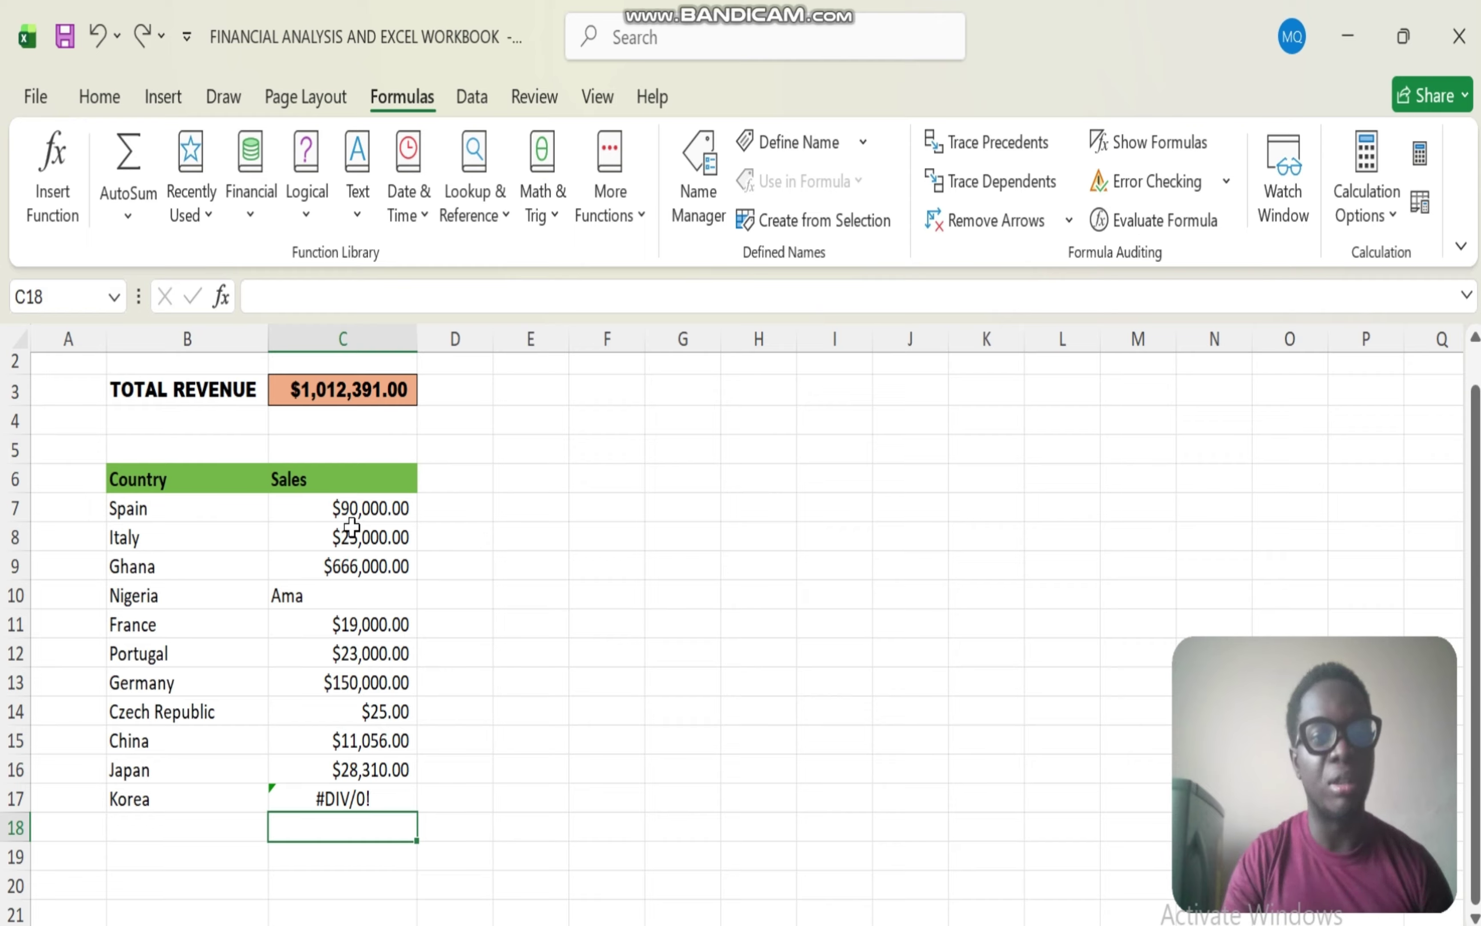
drag(362, 511, 351, 786)
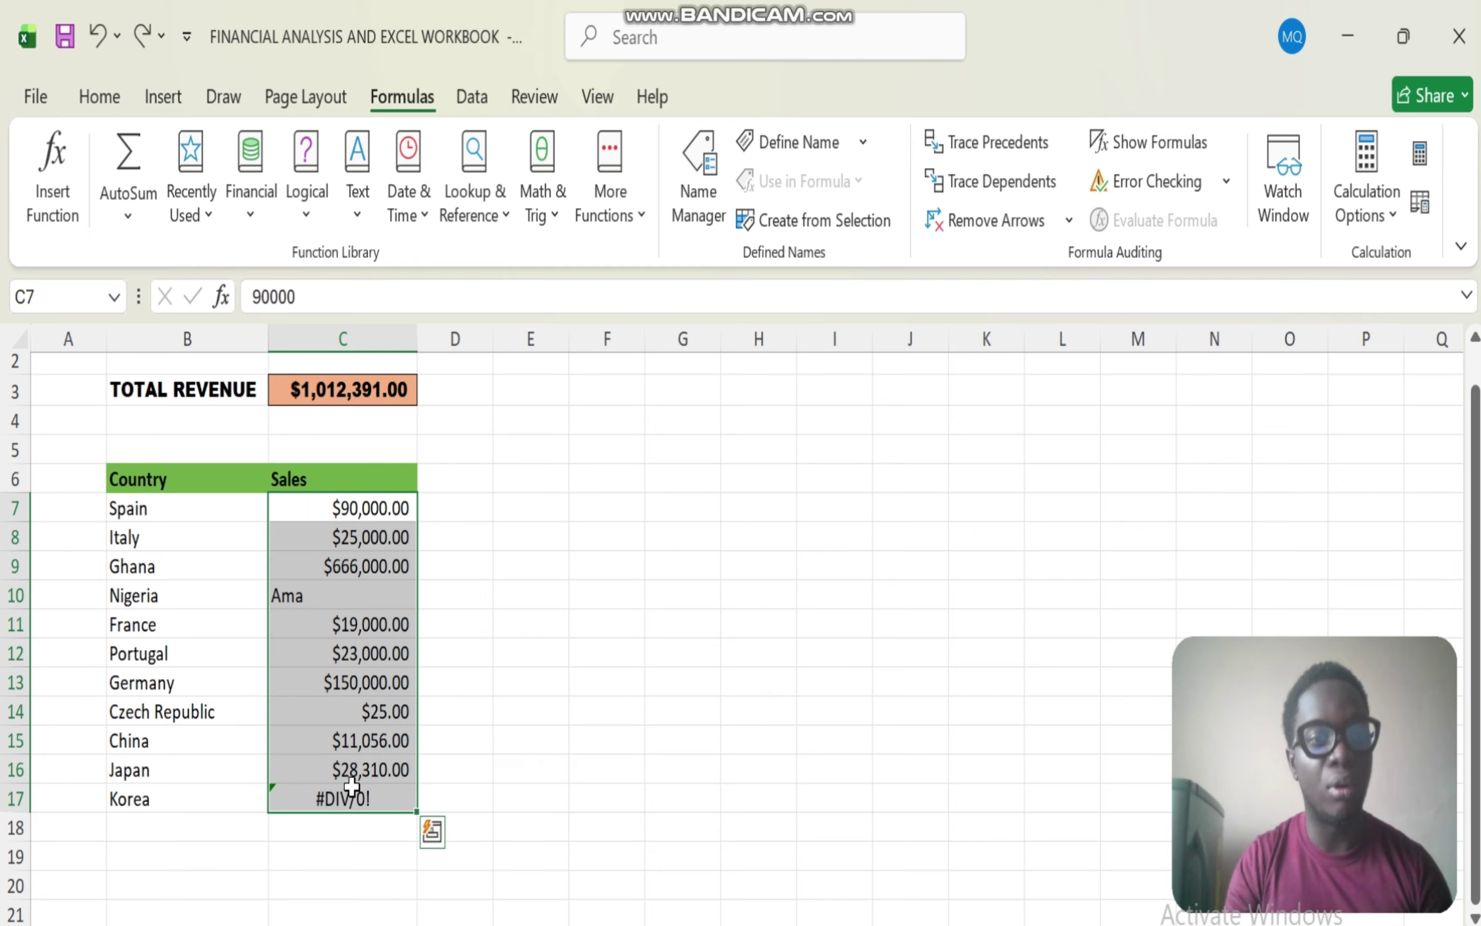
Try to total the sales column in C18 with the formula =SUM(C7:C17)
click(292, 836)
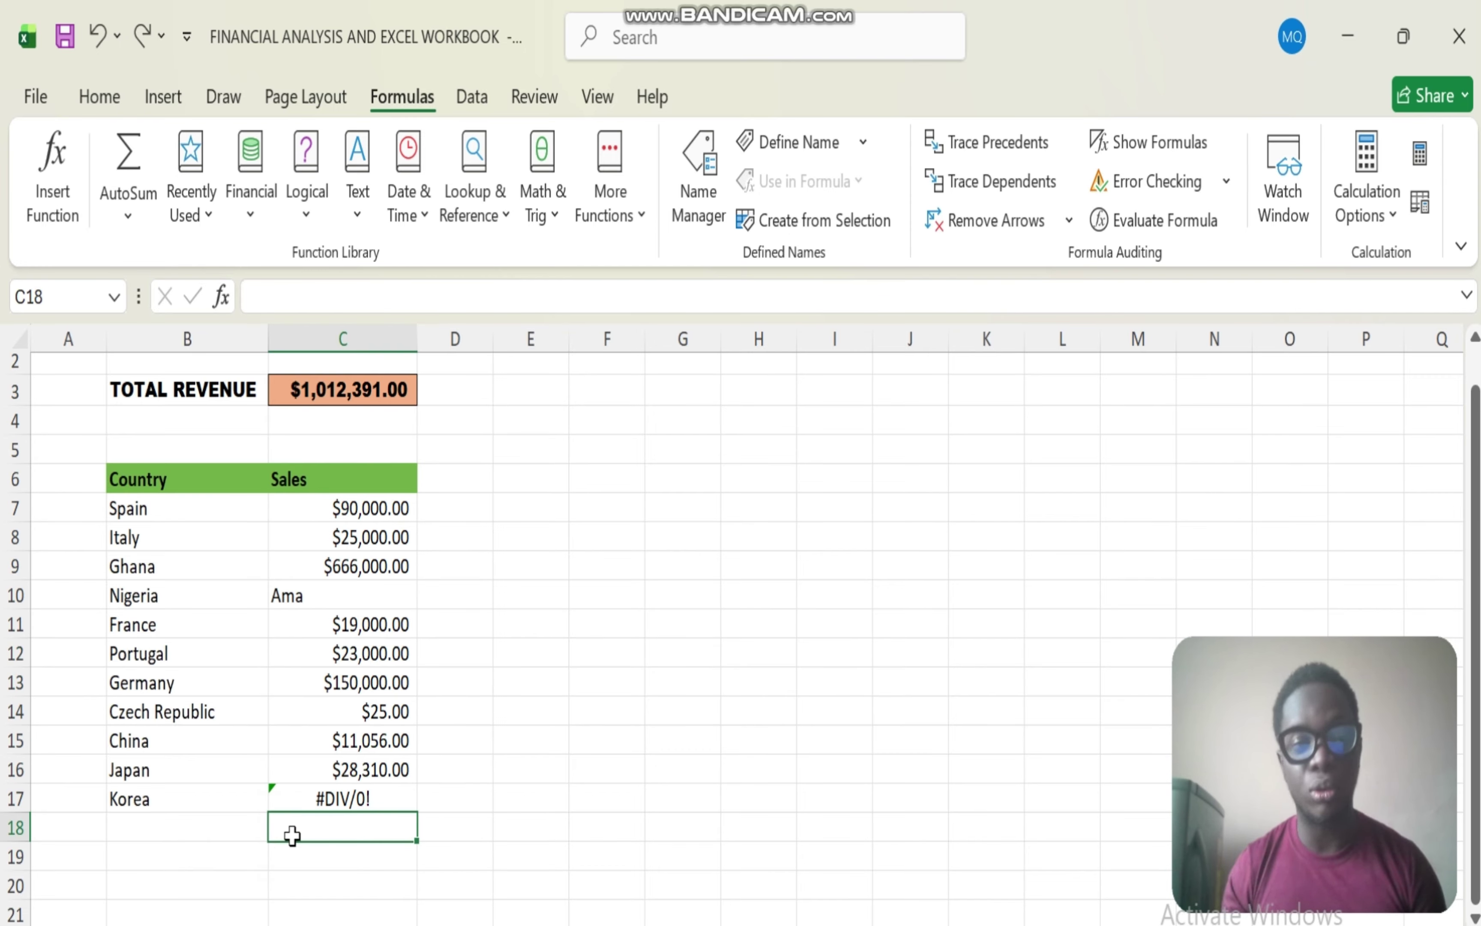
text(=)
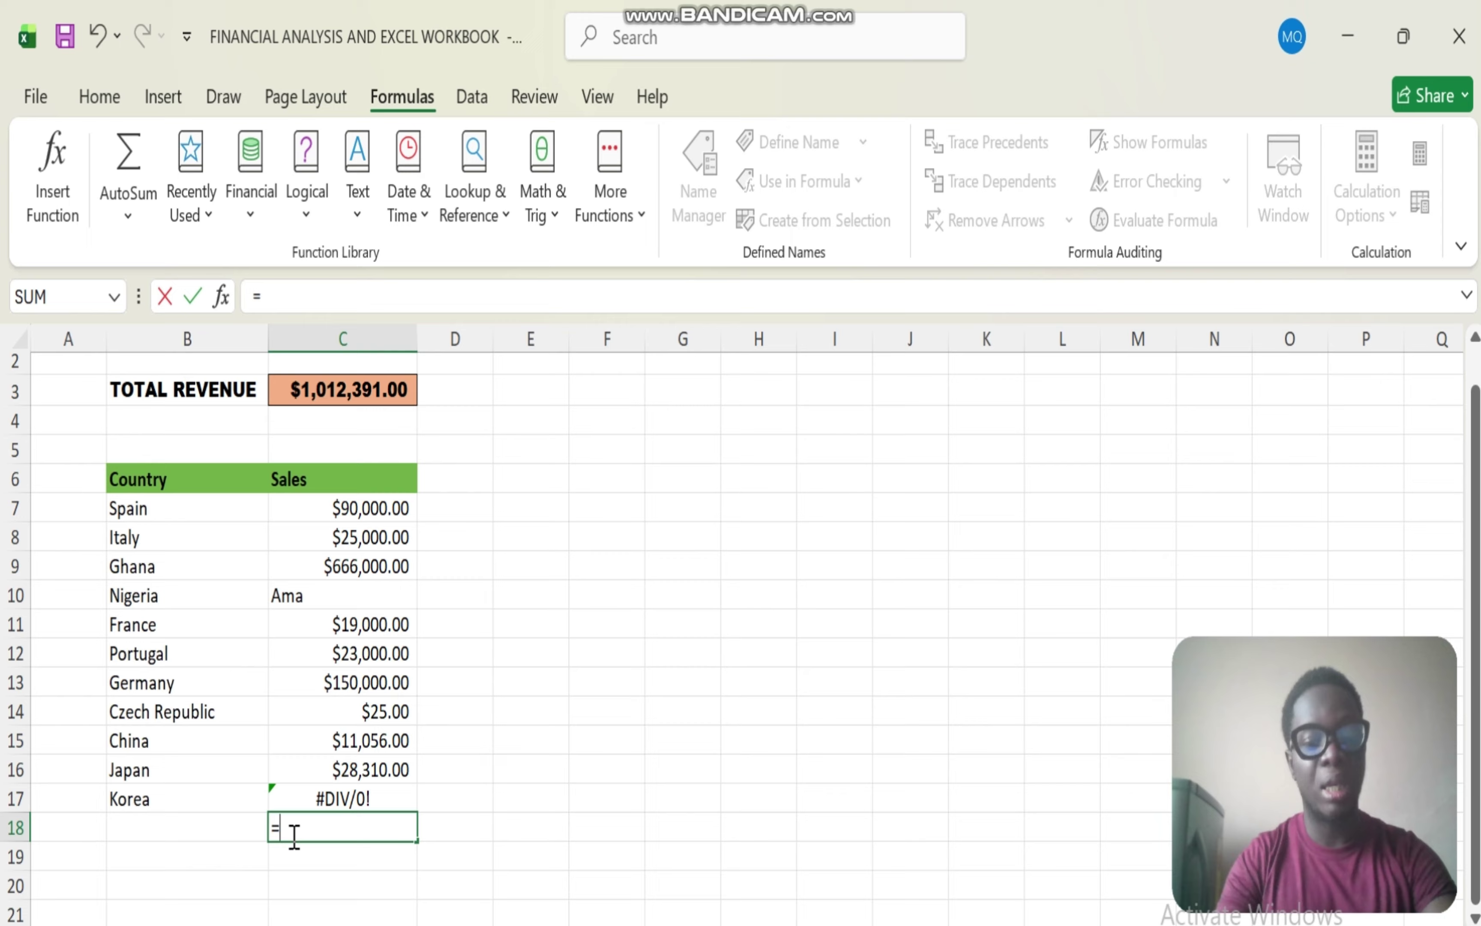
text(SUM)
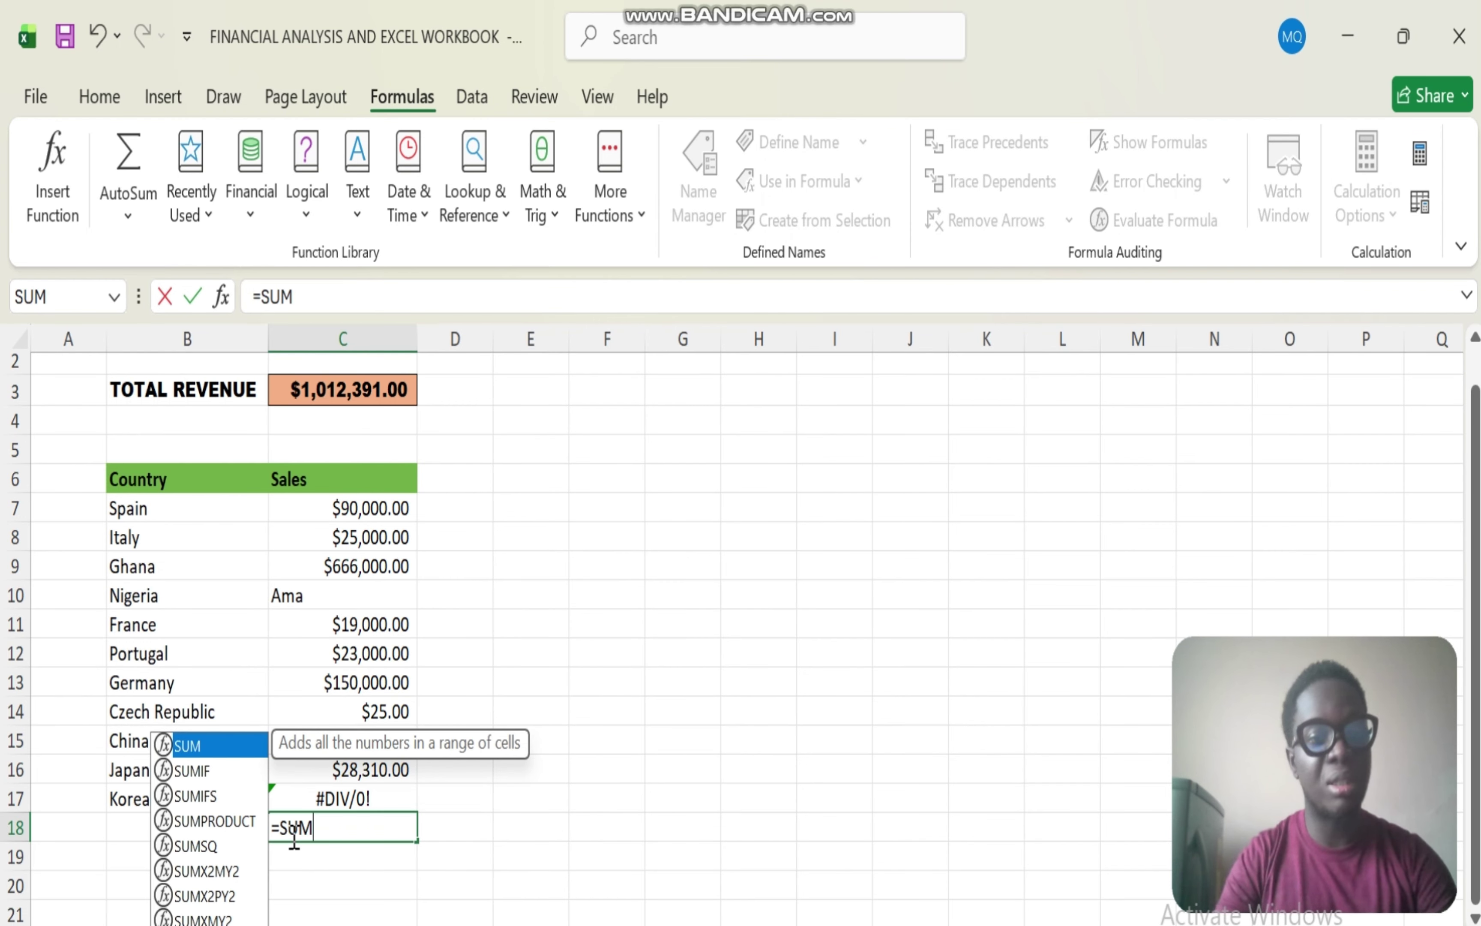
click(221, 749)
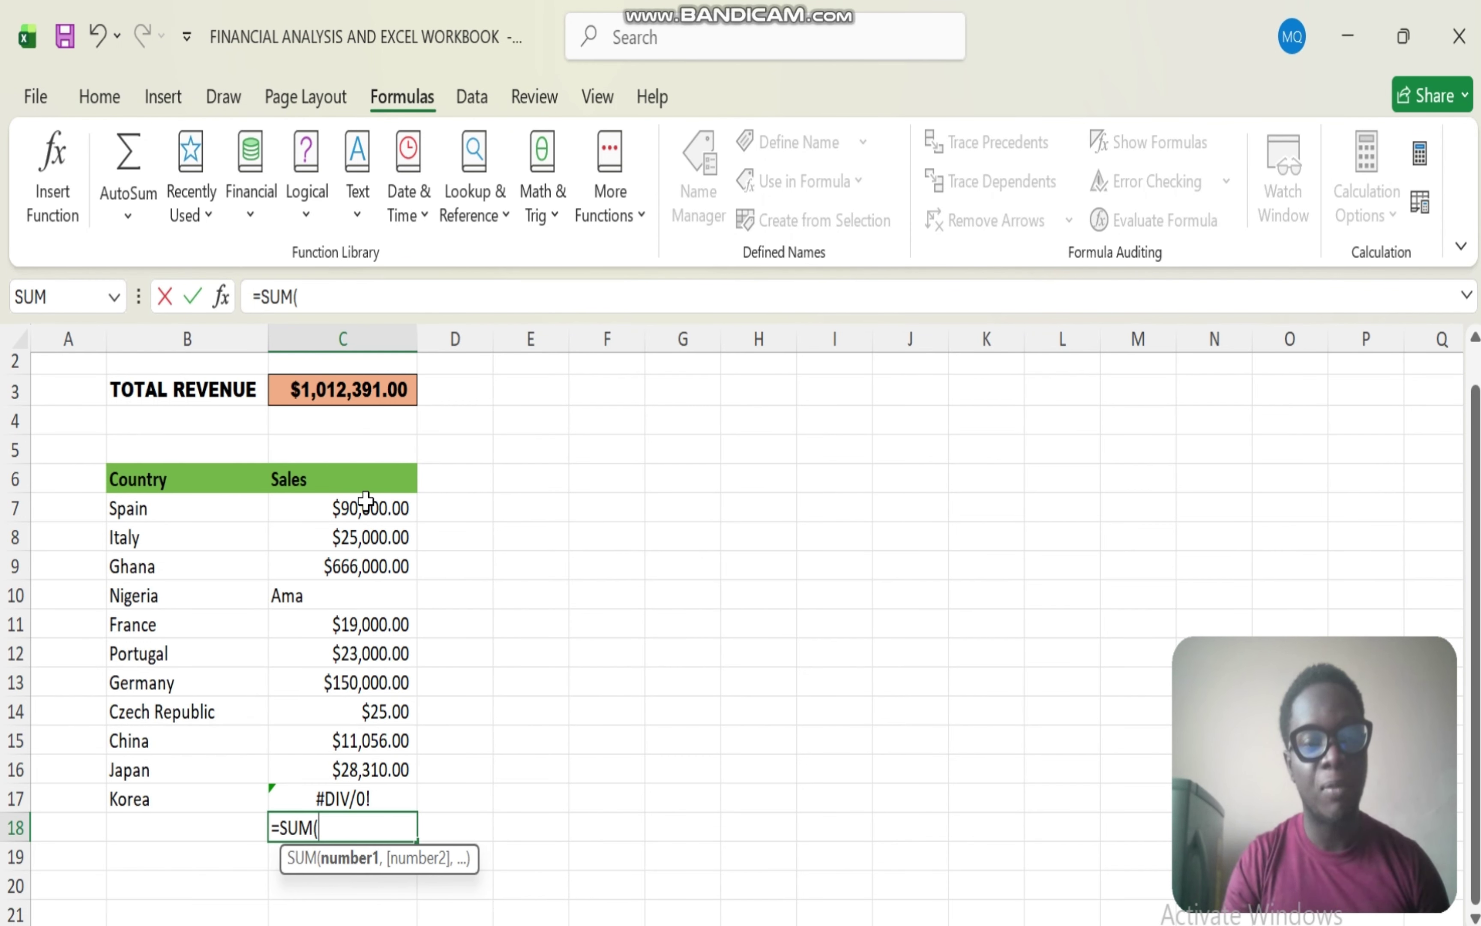
drag(364, 503, 369, 795)
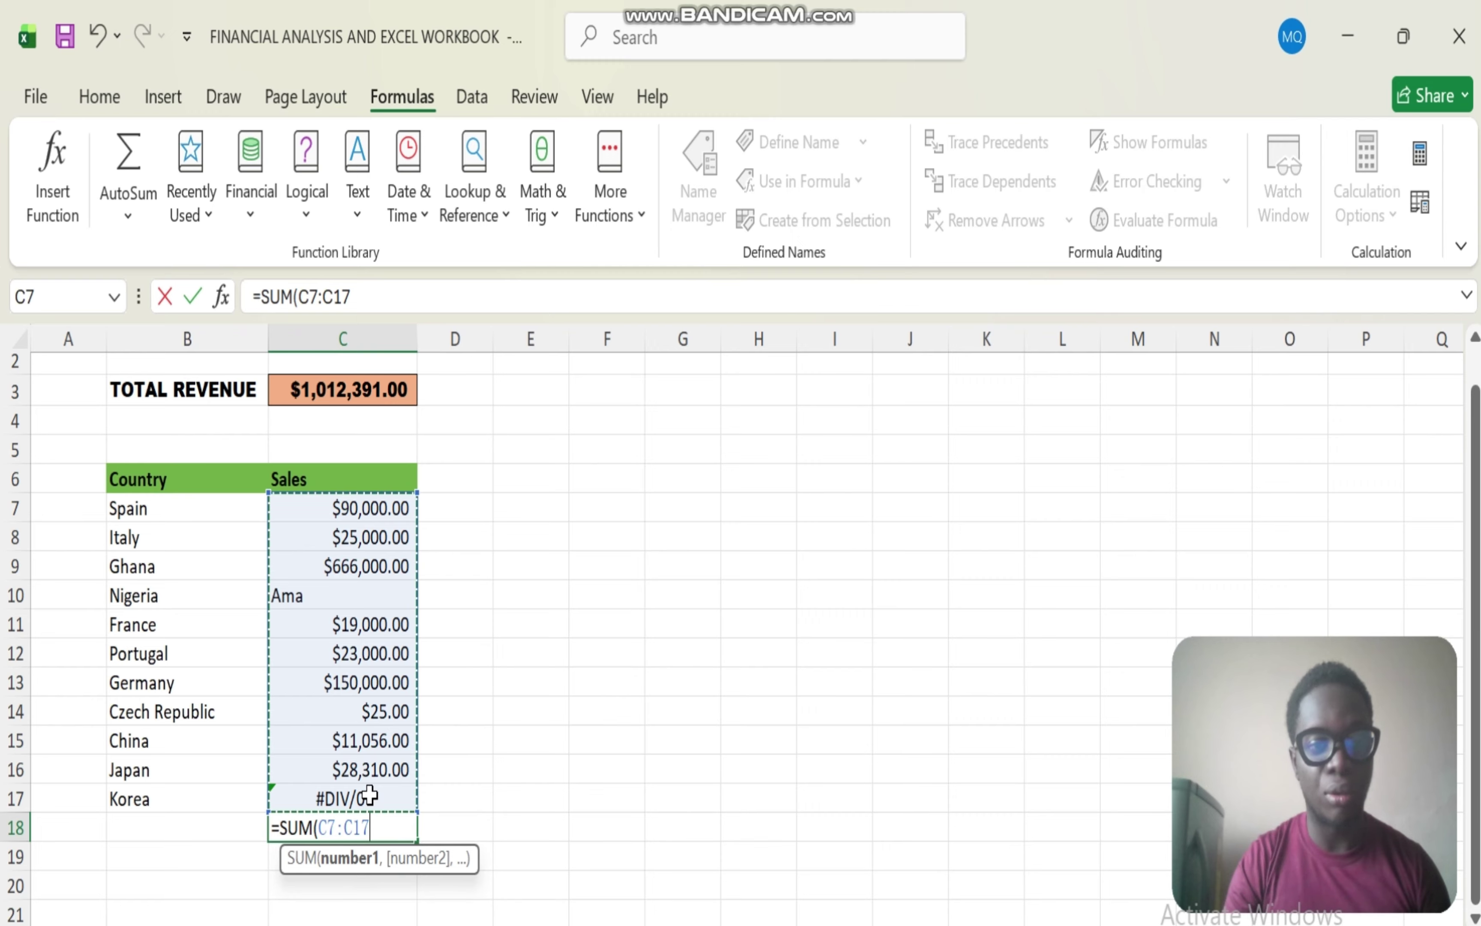
key(Return)
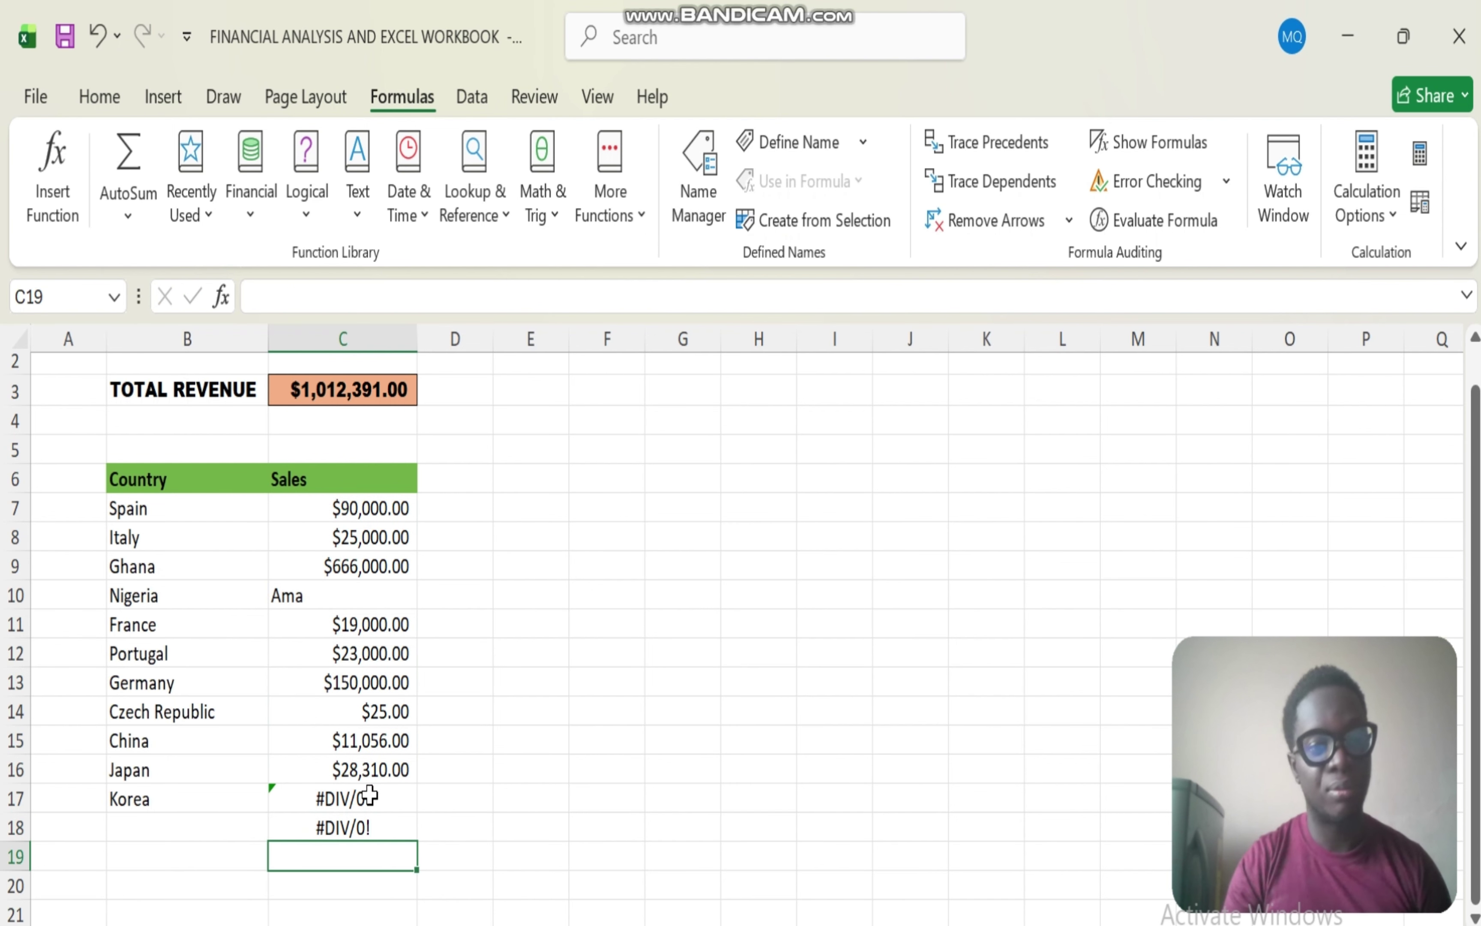
Try to average the sales column by replacing the formula in C18 with =AVERAGE(C7:C17)
click(342, 827)
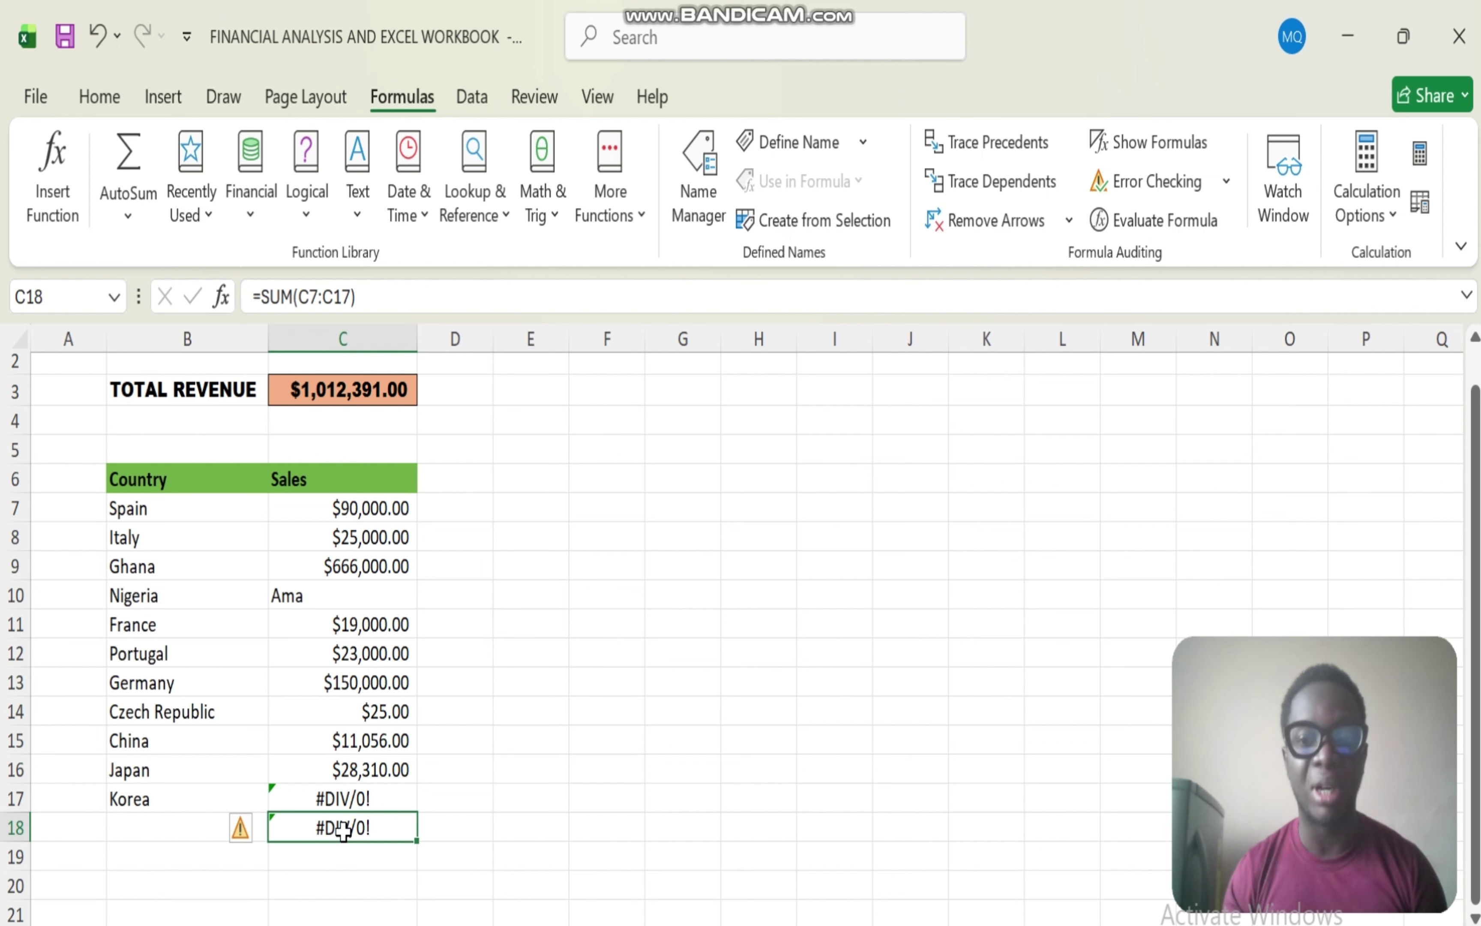
text(=)
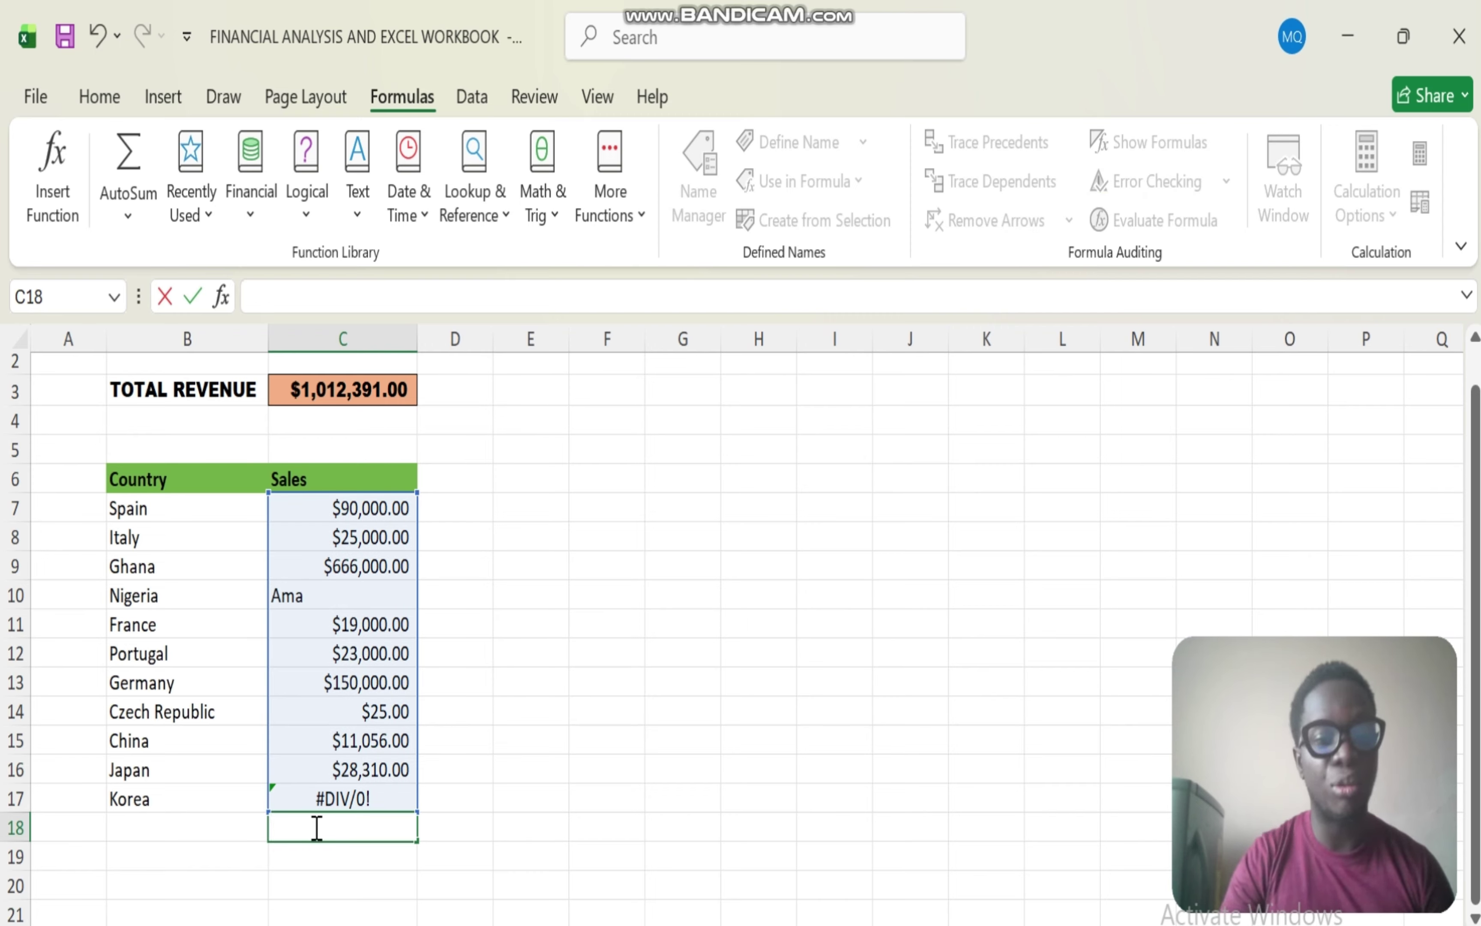
text(AVER)
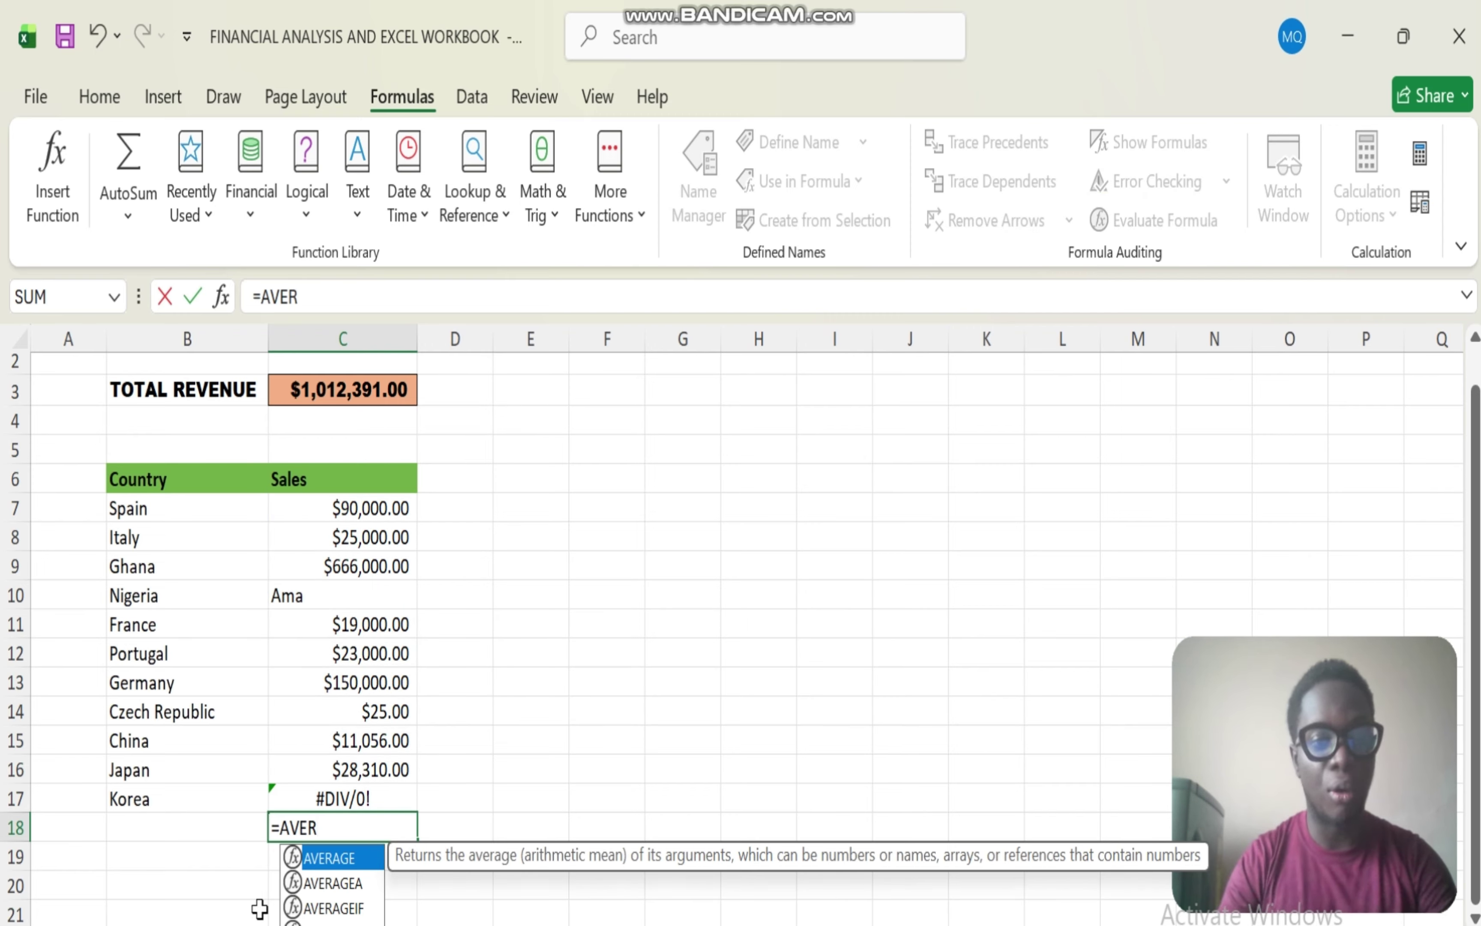
double_click(334, 857)
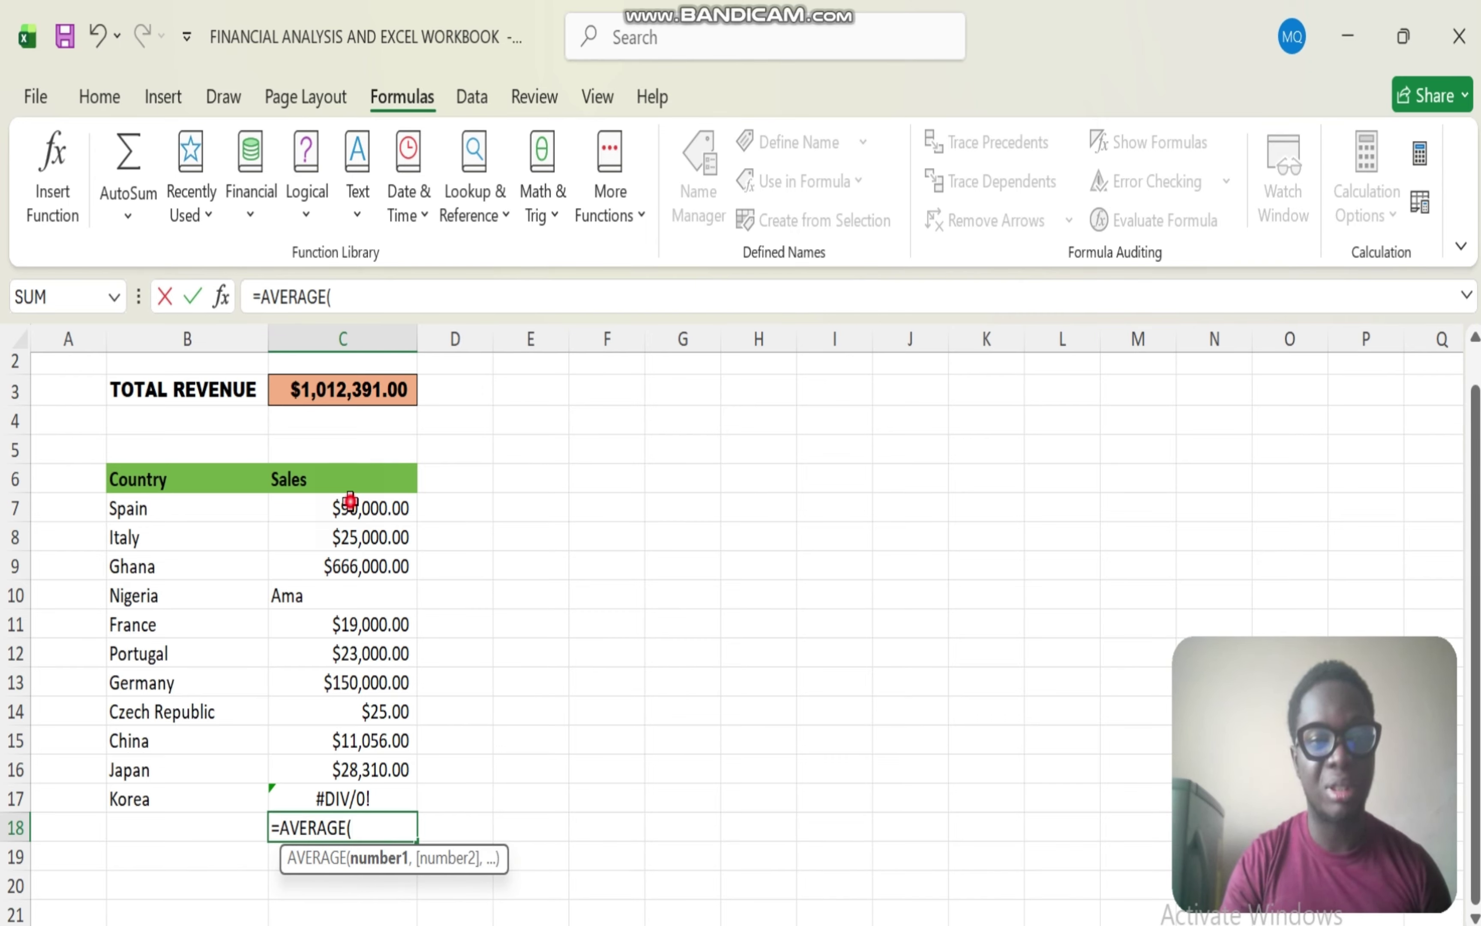
drag(352, 506, 360, 797)
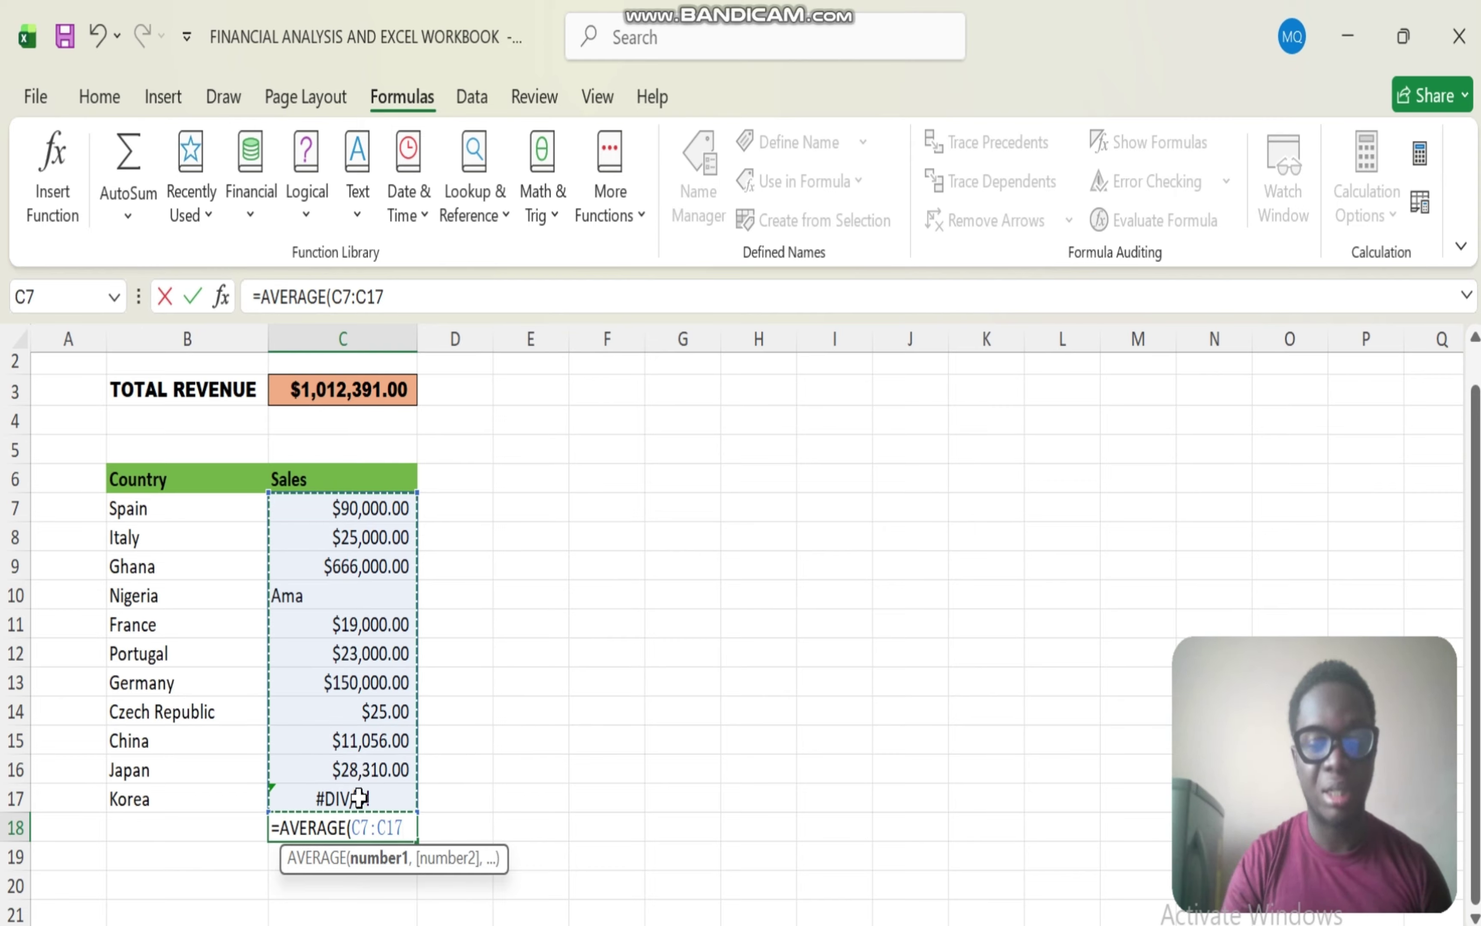
text())
key(Return)
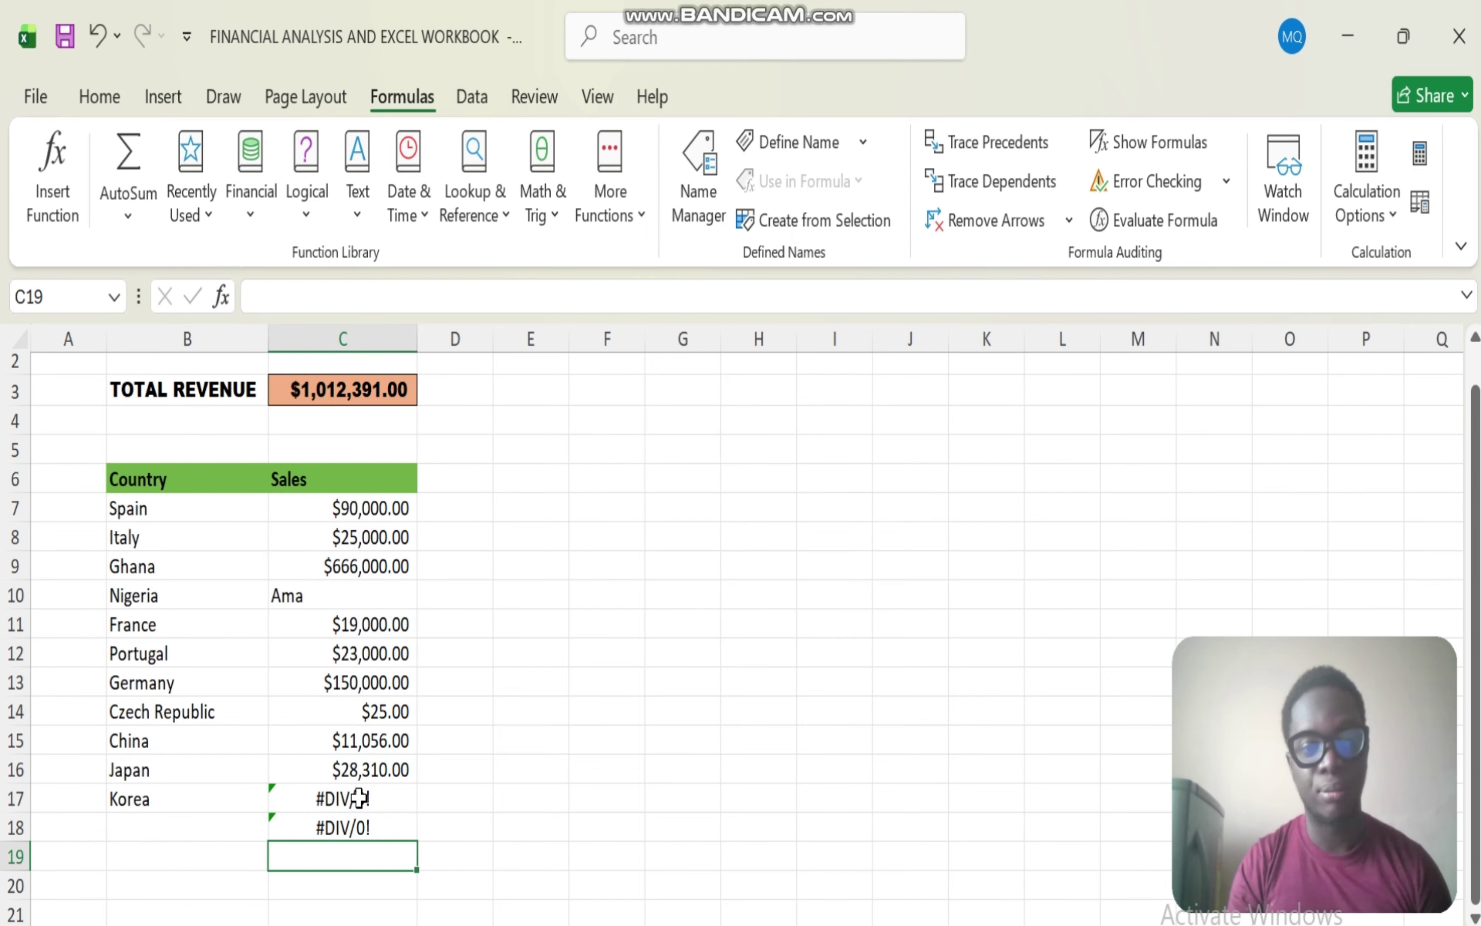
Clear the AVERAGE formula from C18
click(351, 833)
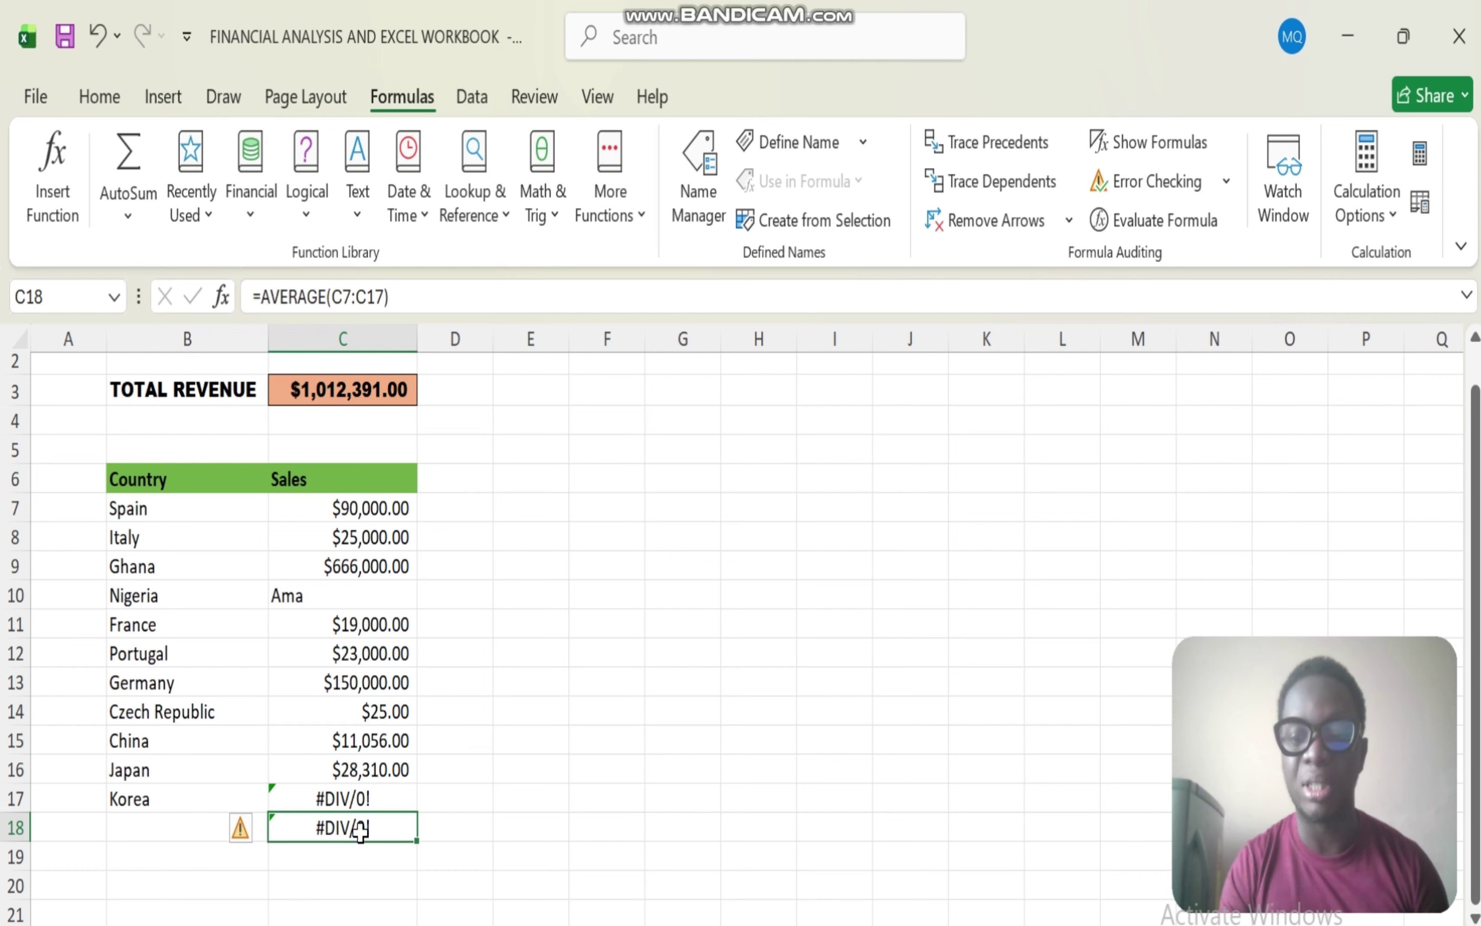
key(BackSpace)
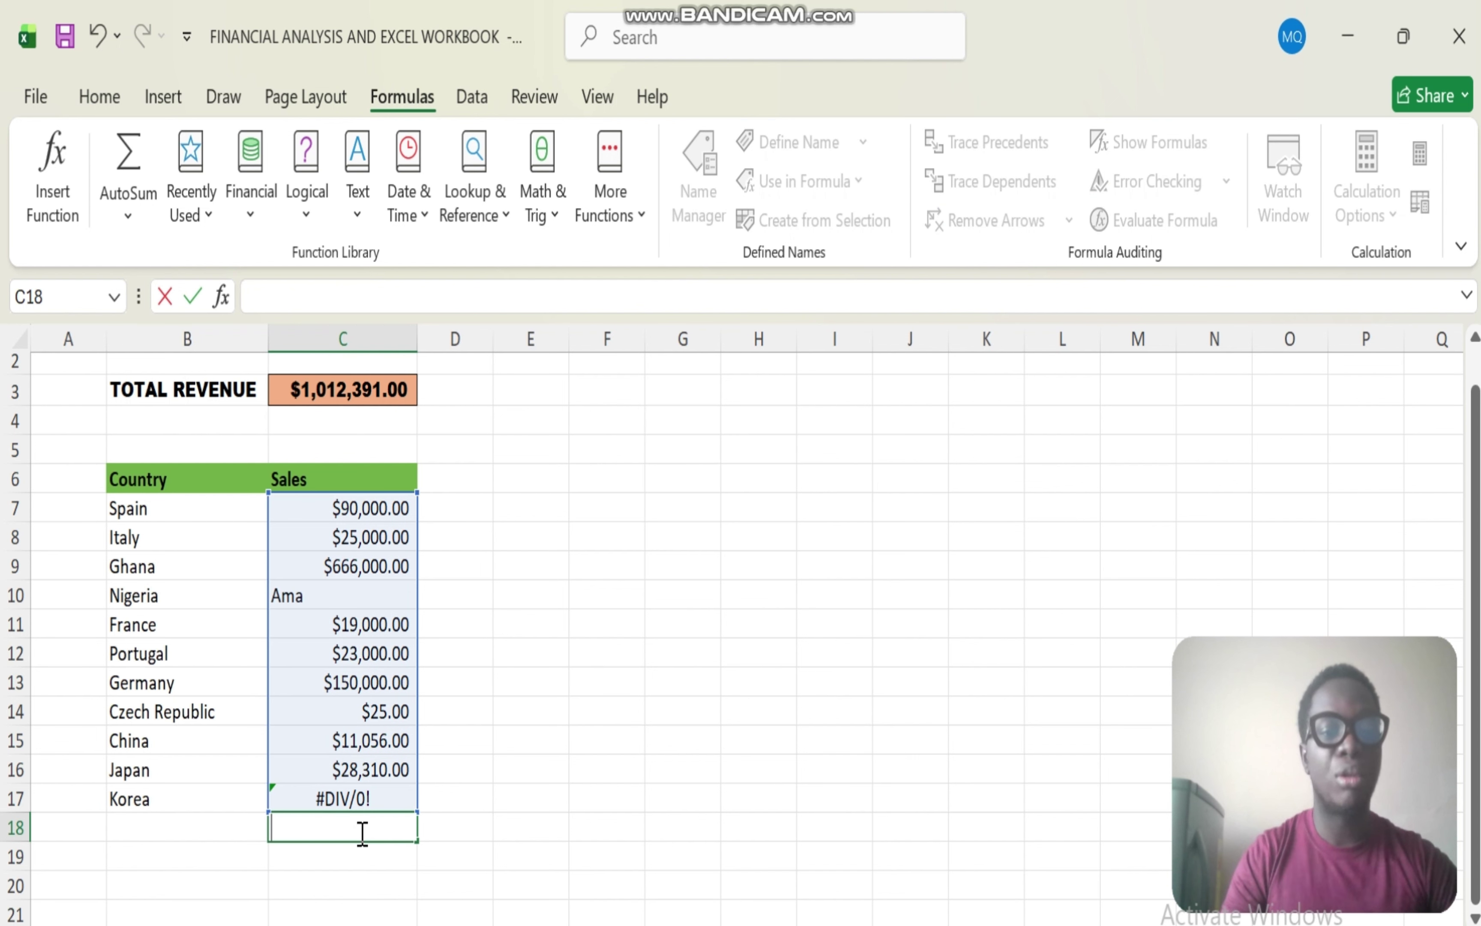
click(313, 864)
Start an AGGREGATE formula in C18 and choose 9 - SUM as its function number
click(283, 822)
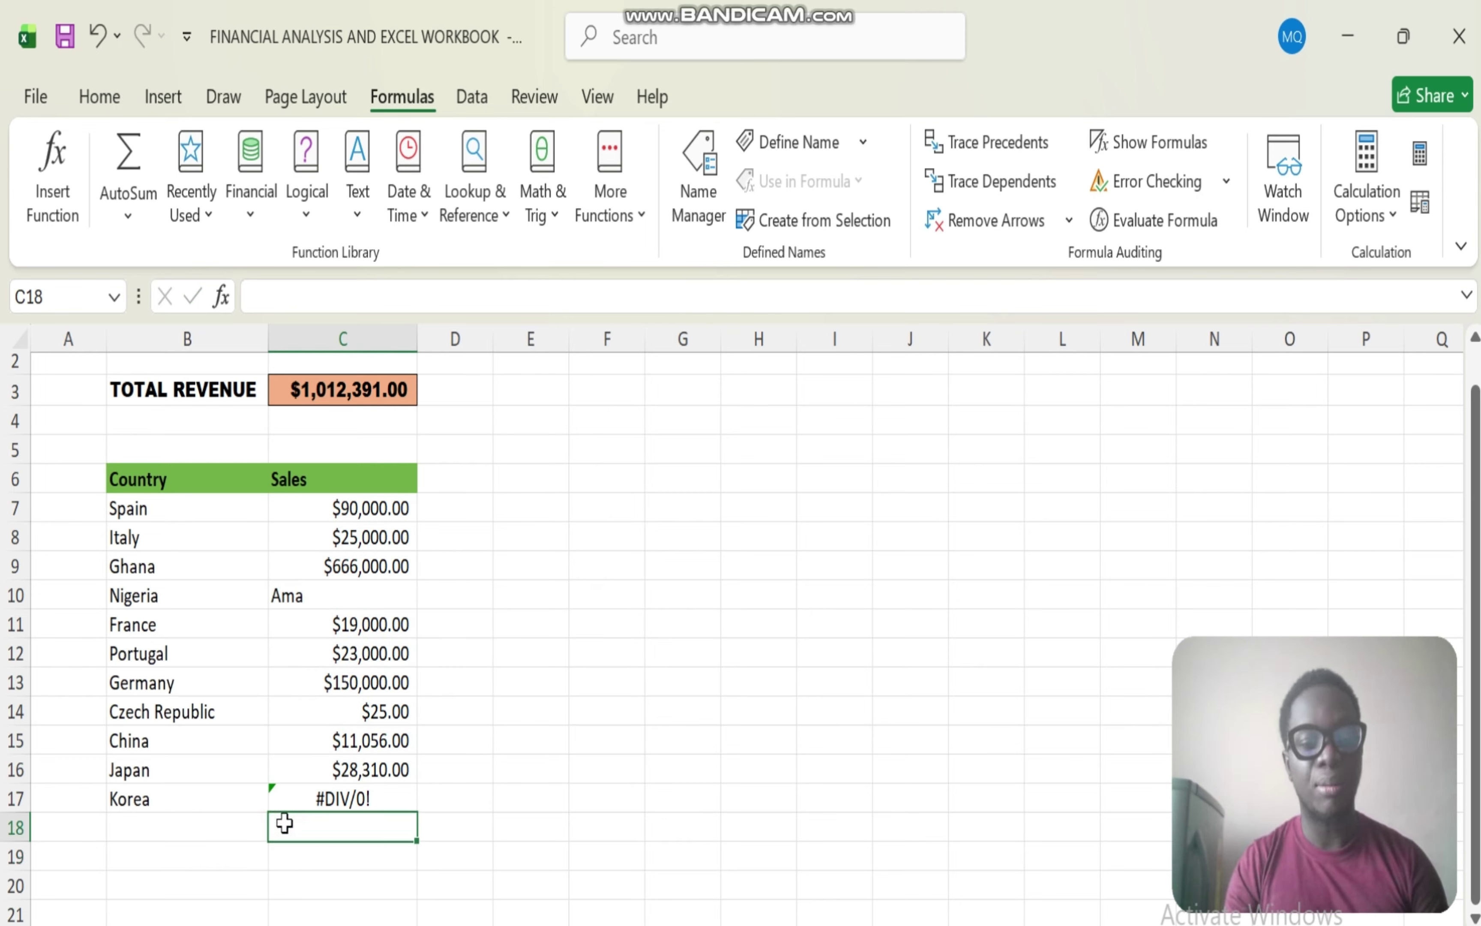
text(=AGGRE)
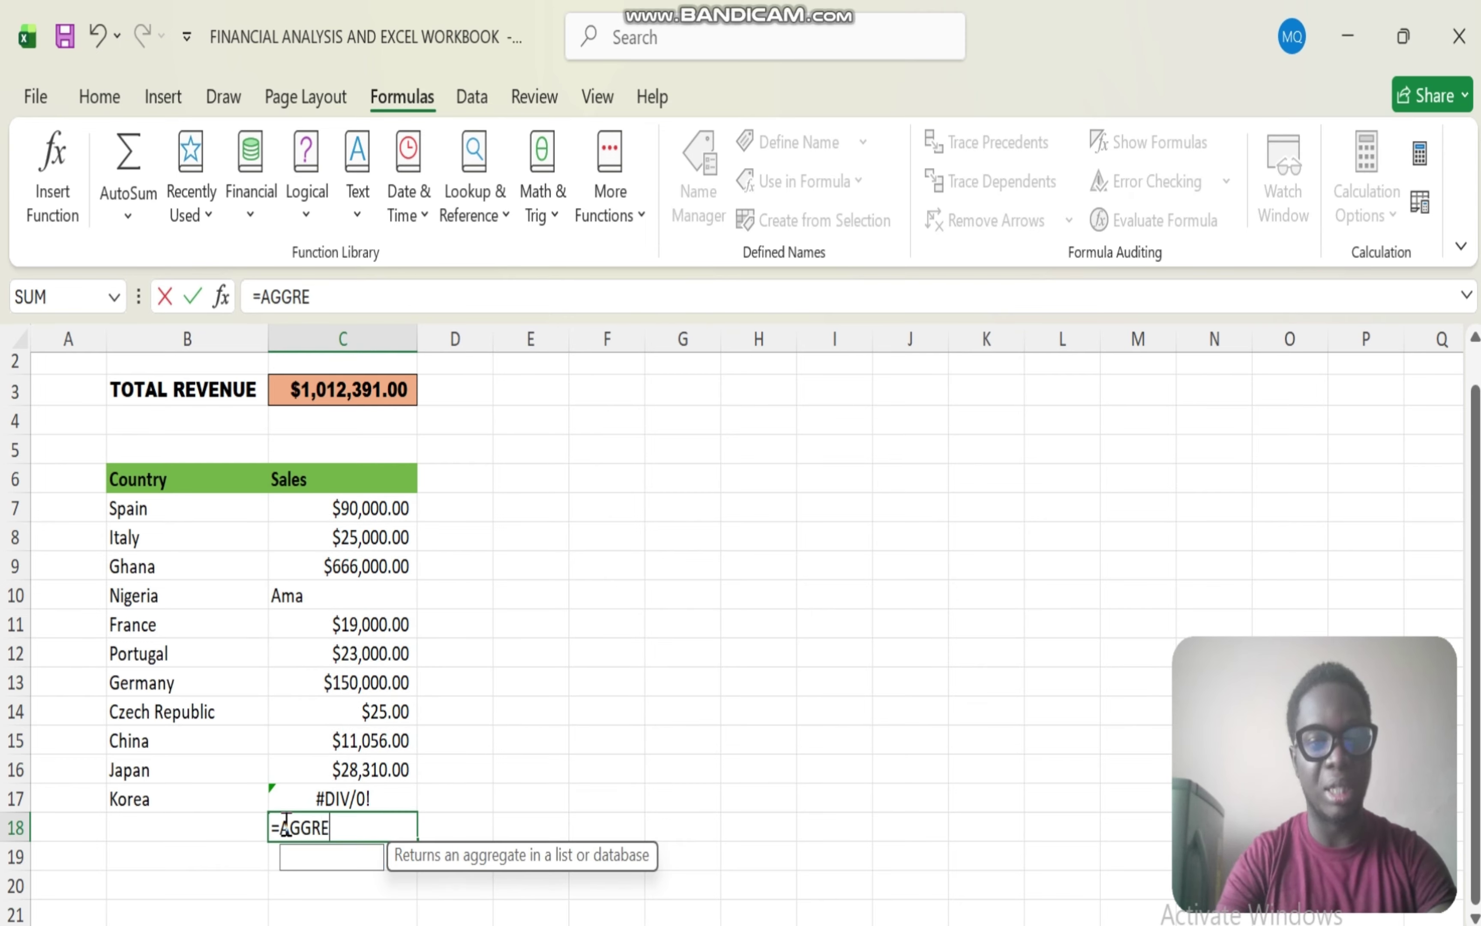
double_click(351, 860)
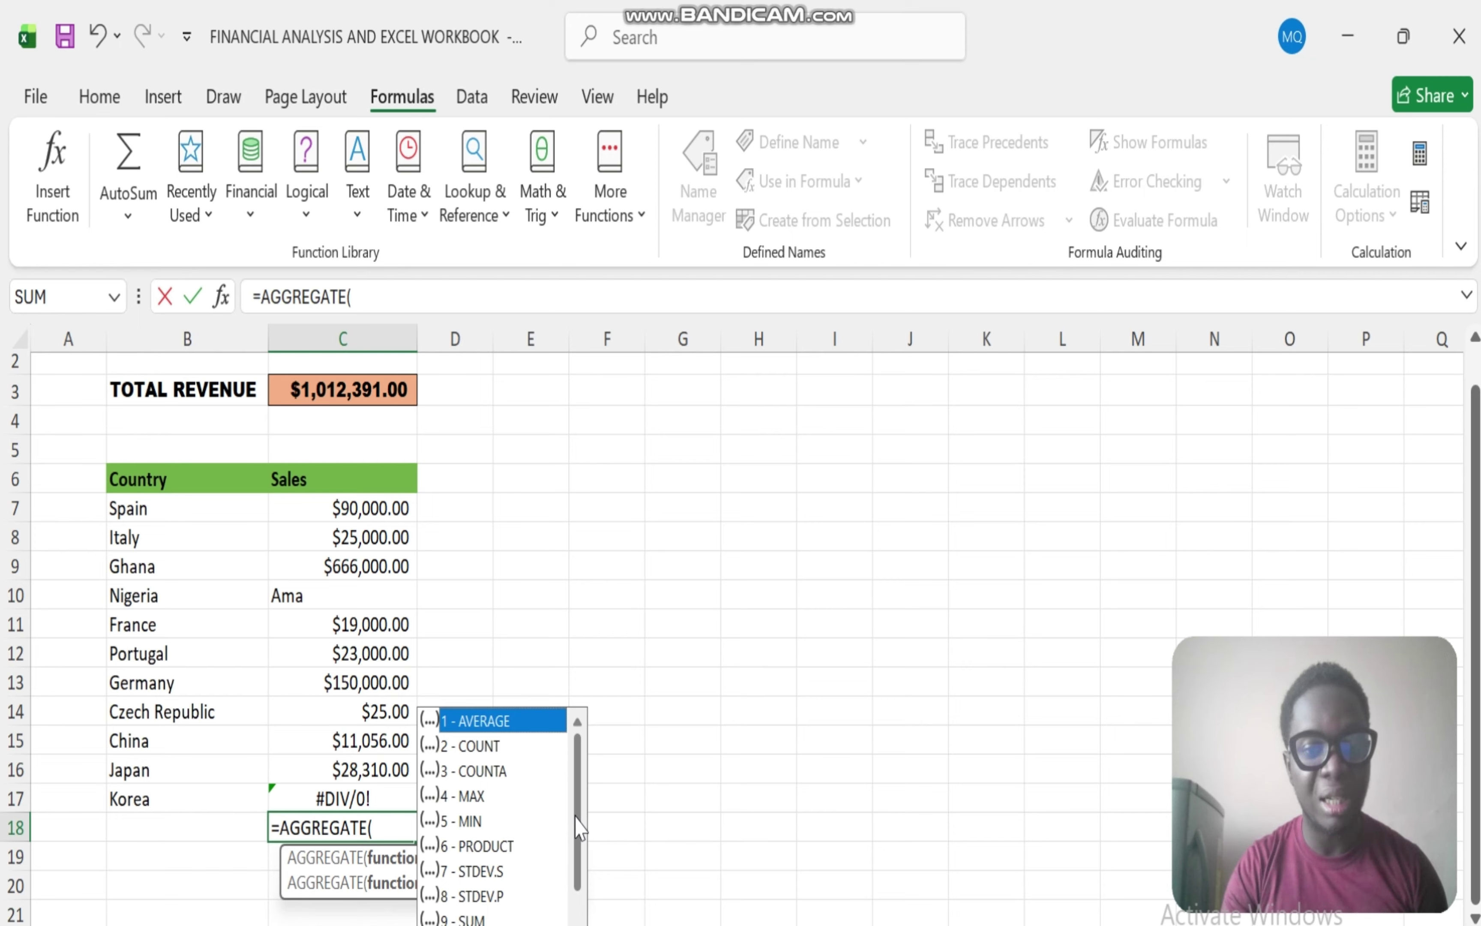
drag(578, 826, 579, 882)
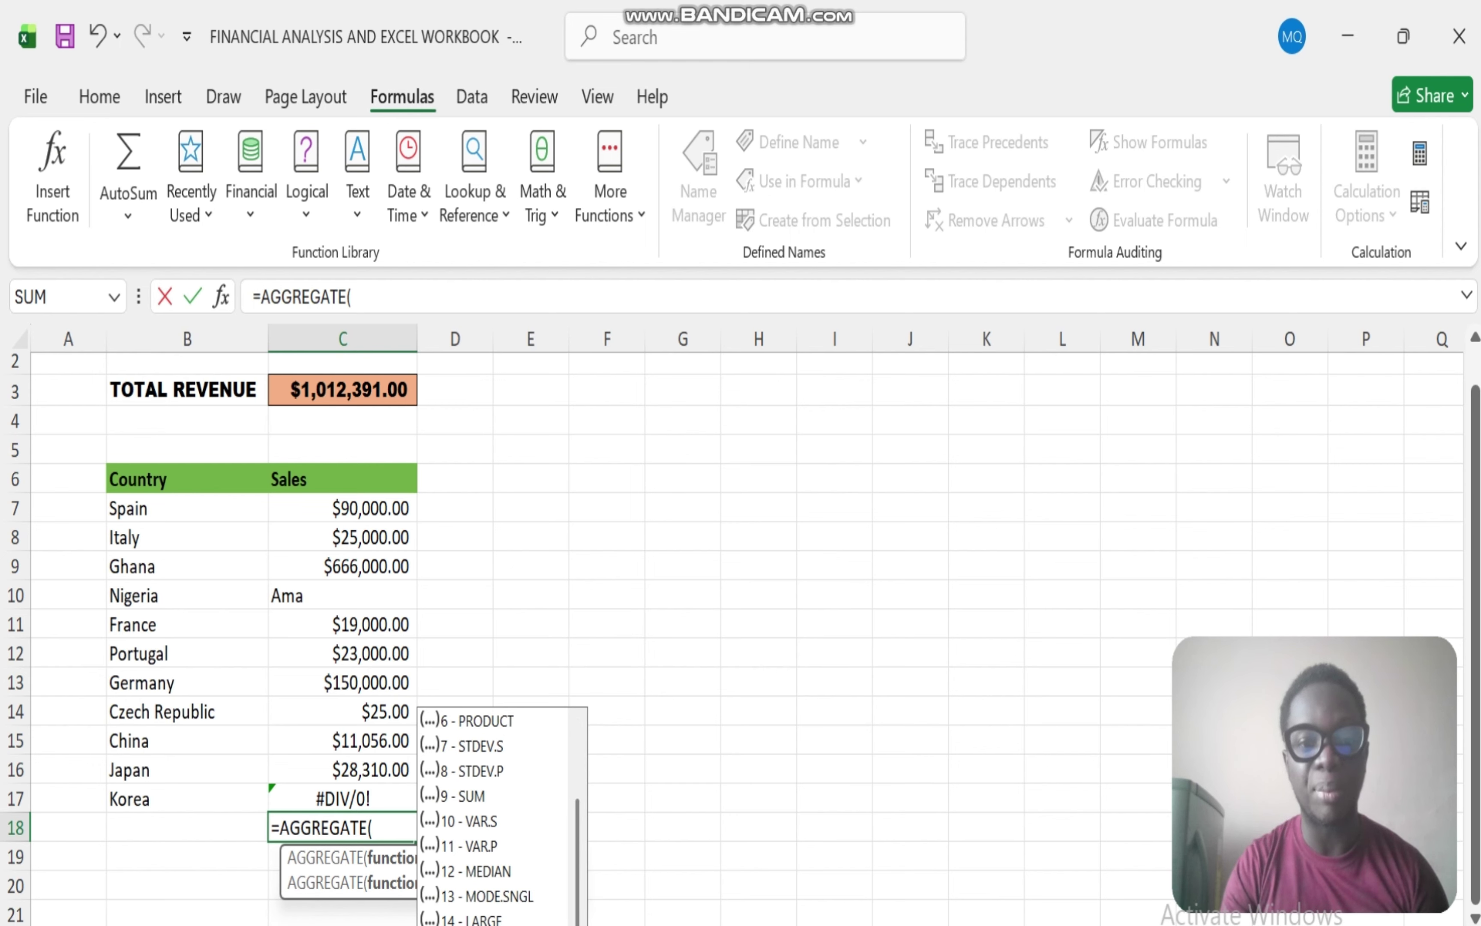
drag(578, 897, 578, 923)
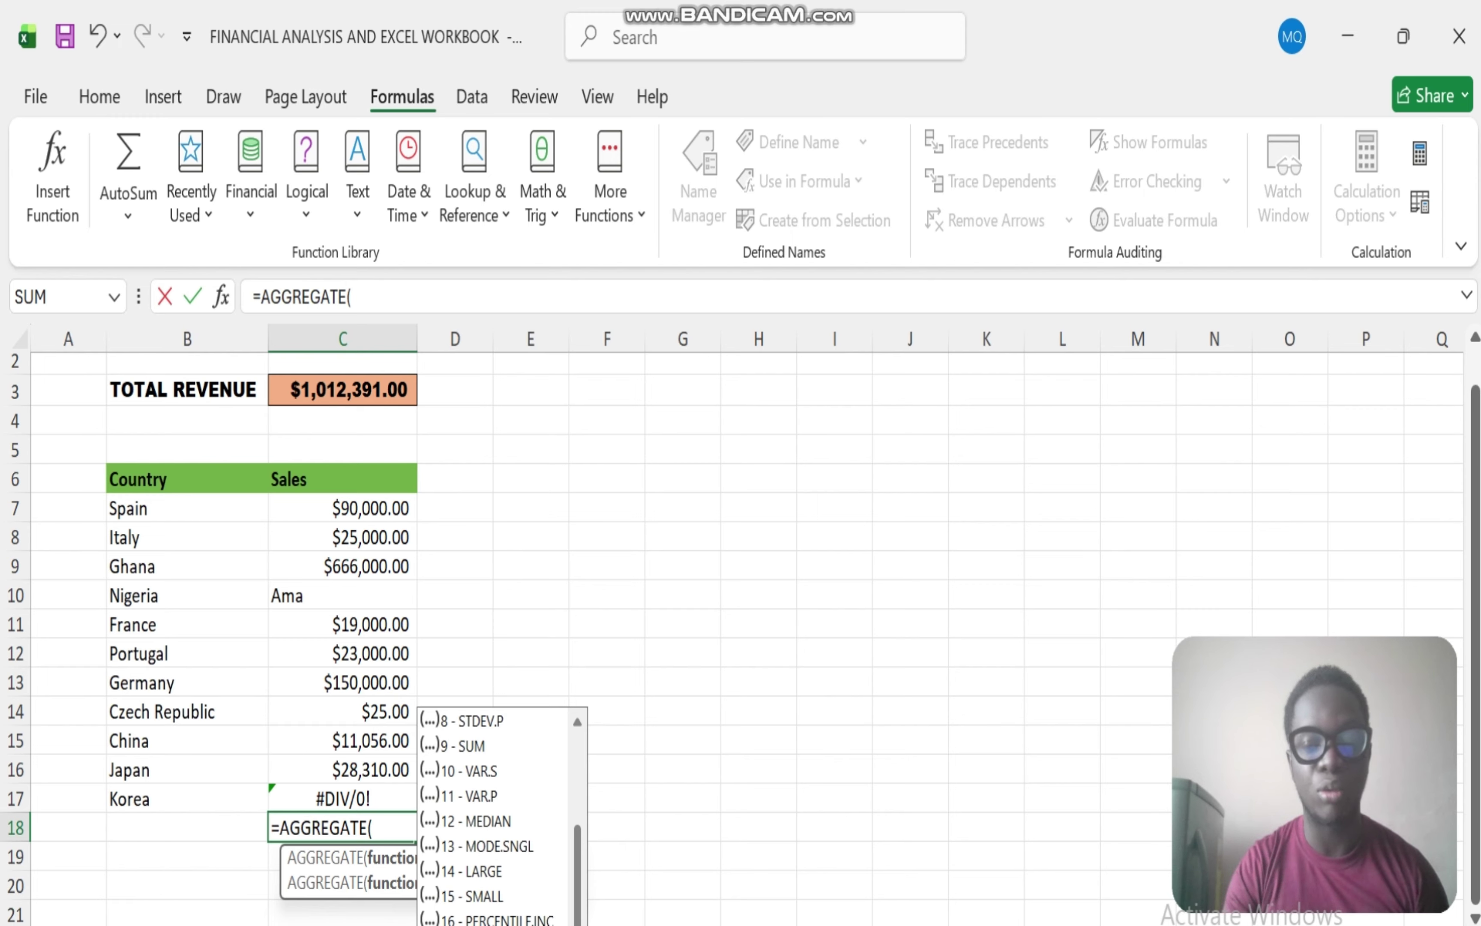
scroll(467, 848, up, 3)
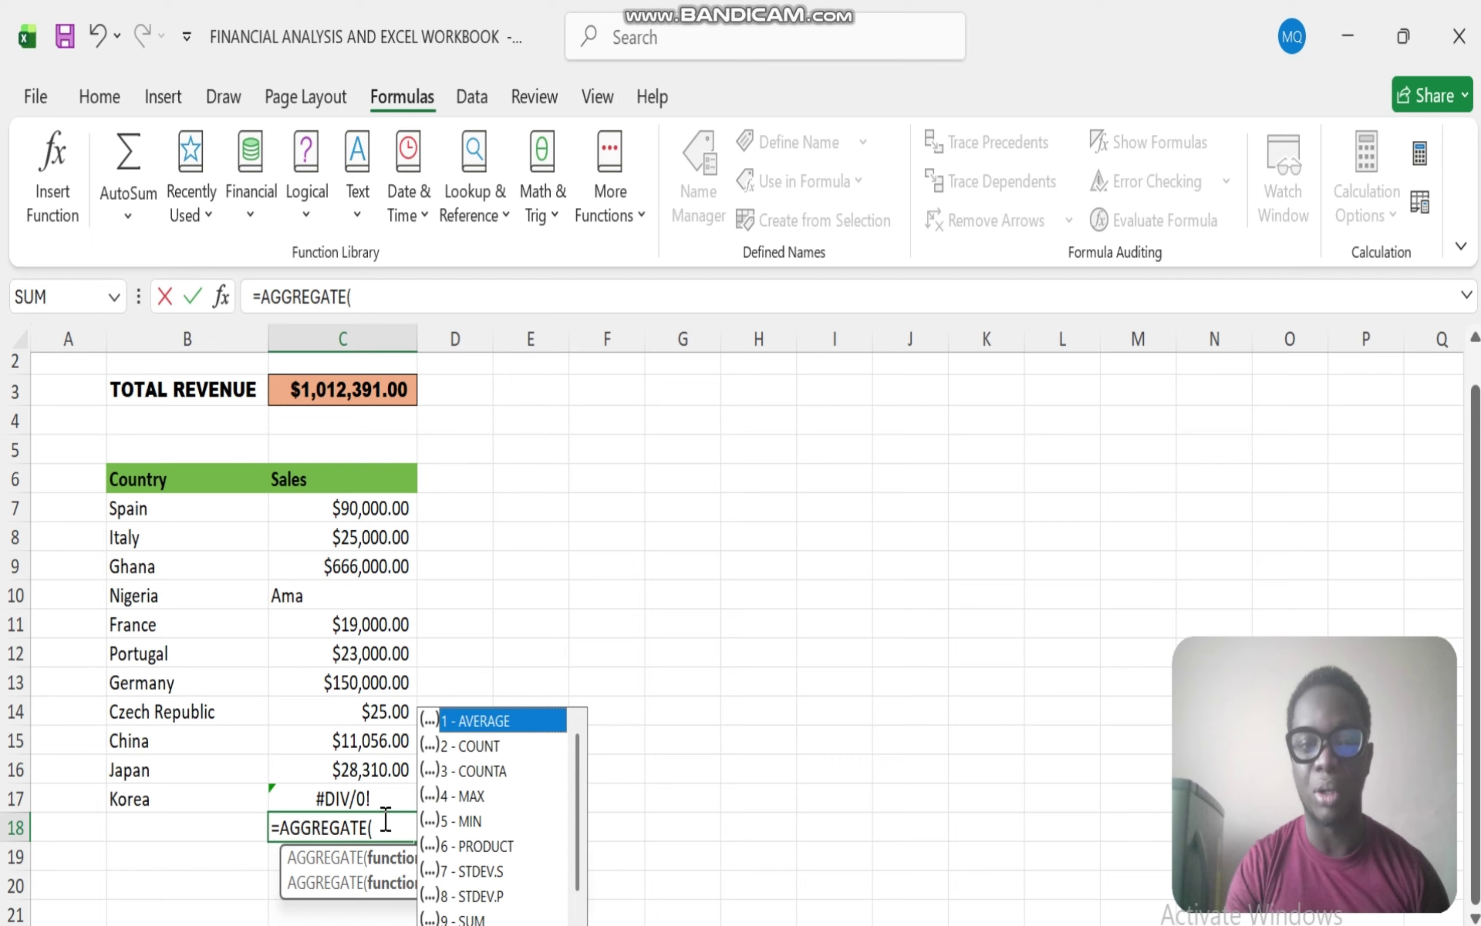
click(468, 918)
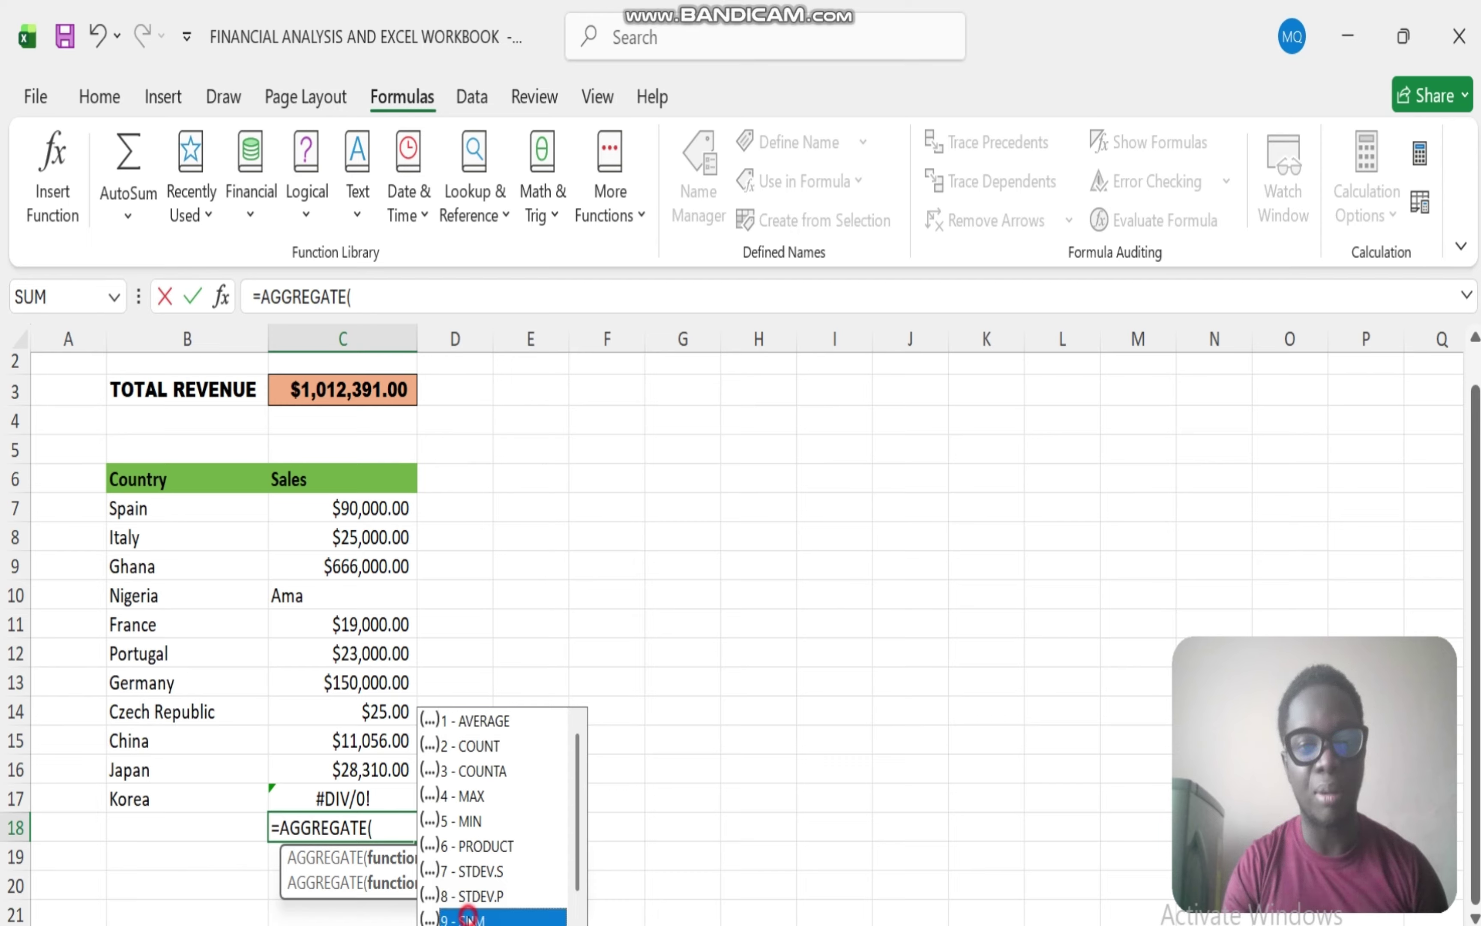
double_click(467, 918)
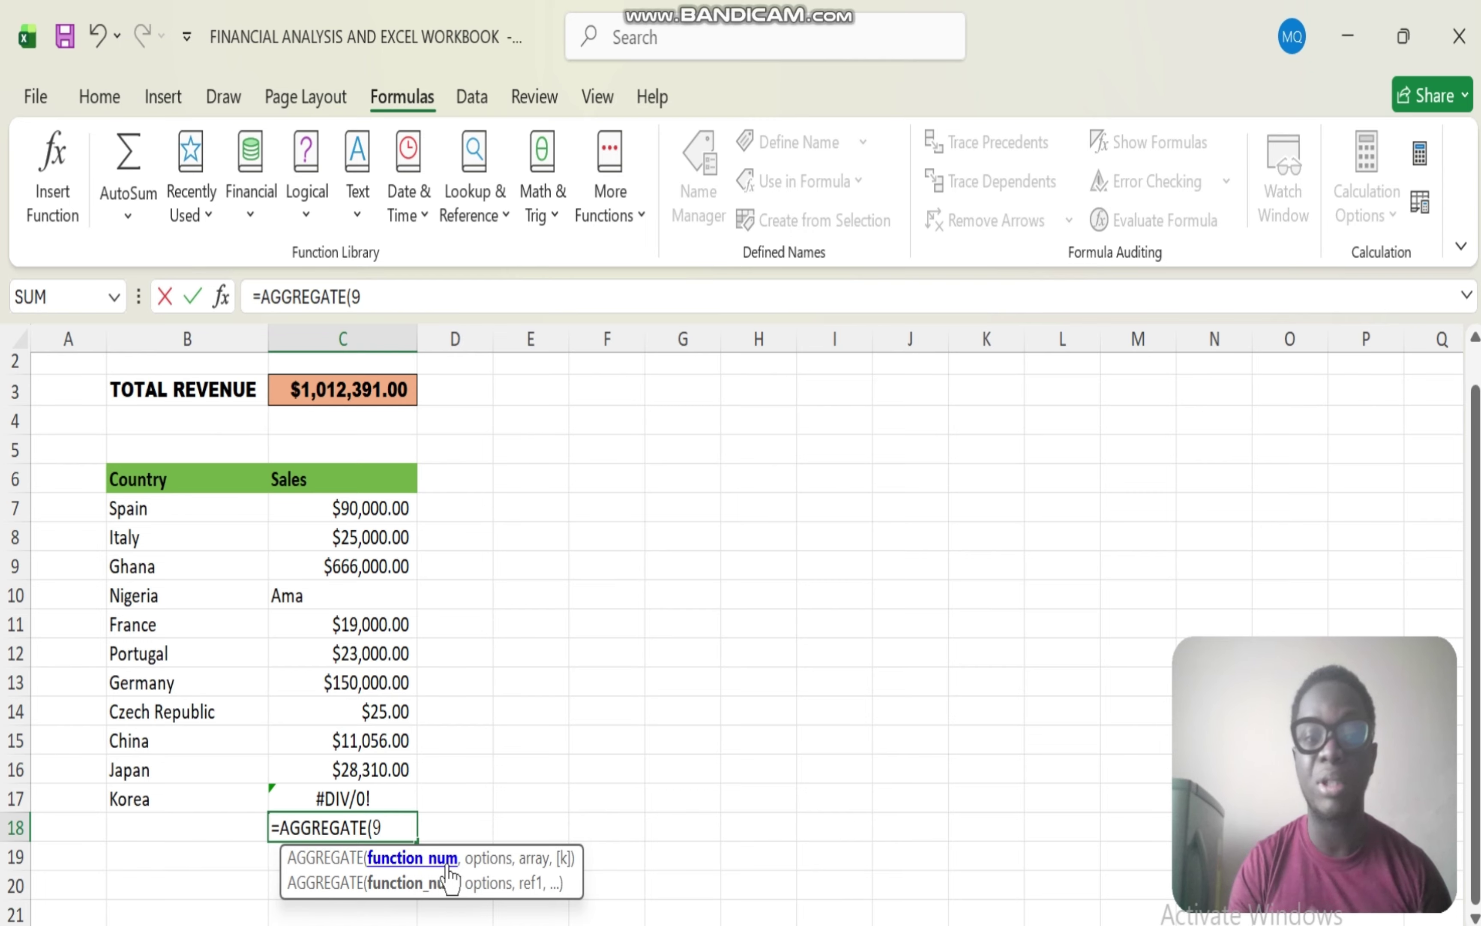
Complete the C18 formula with option 6 and the range C7:C17, giving =AGGREGATE(9,6,C7:C17)
text(,)
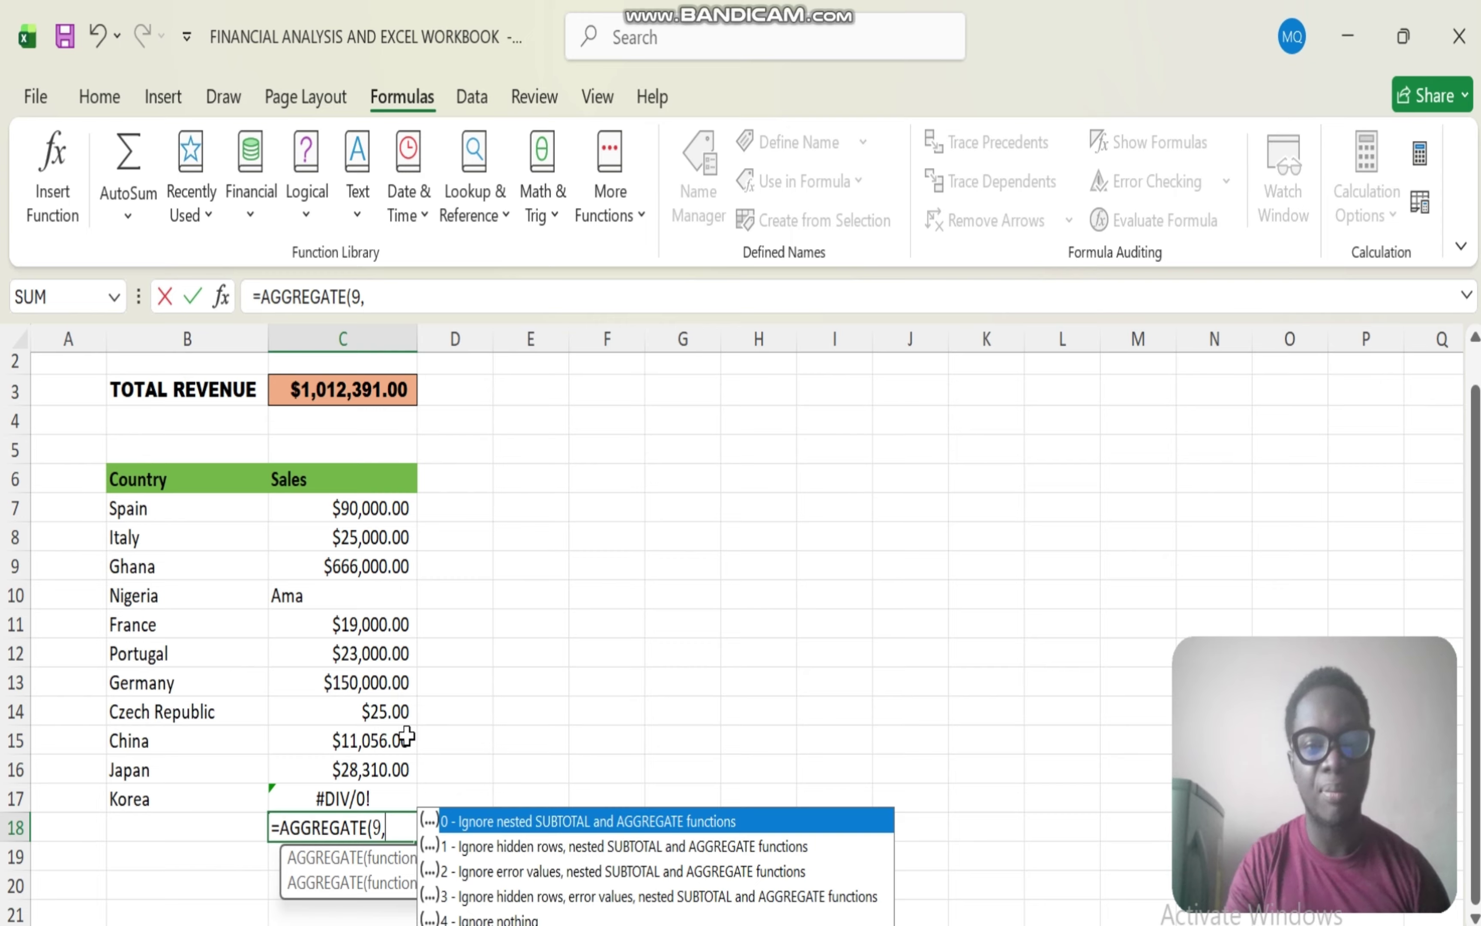
text(6)
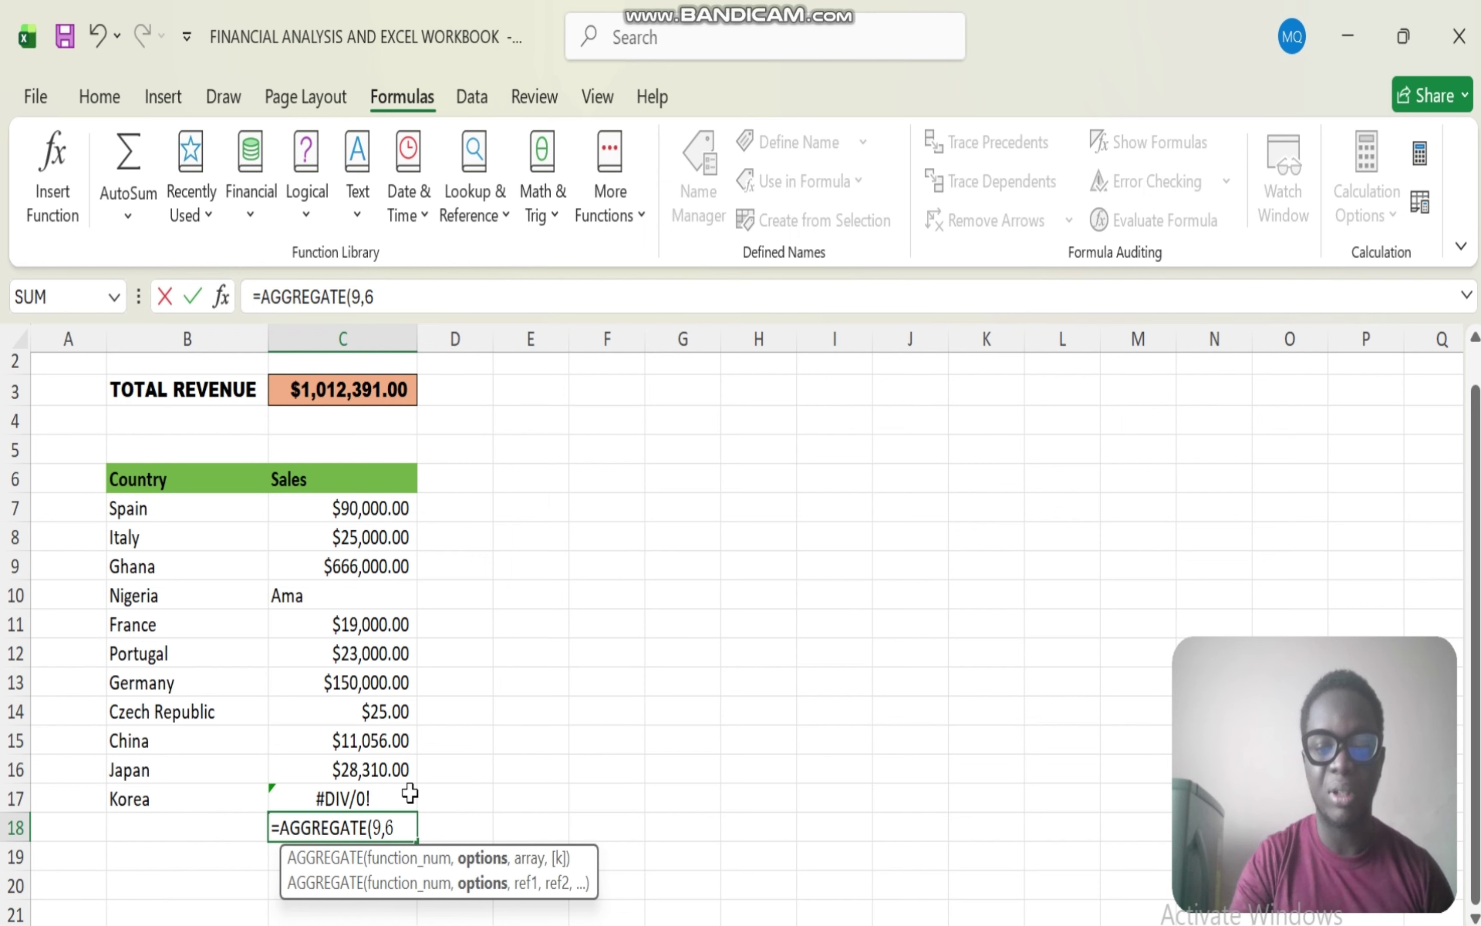
text(,)
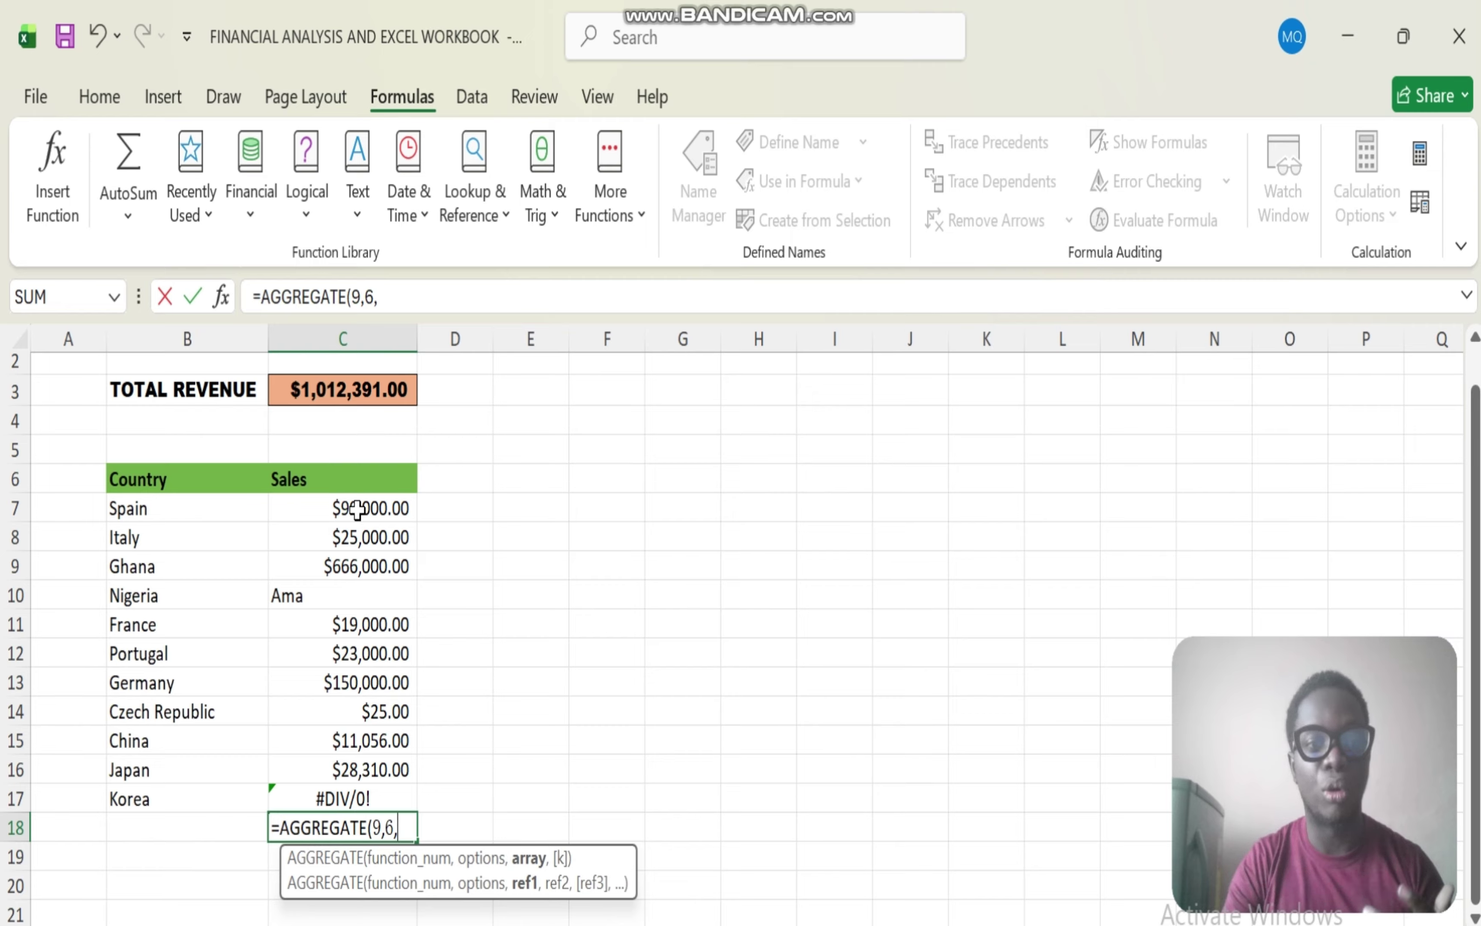
drag(358, 508, 340, 797)
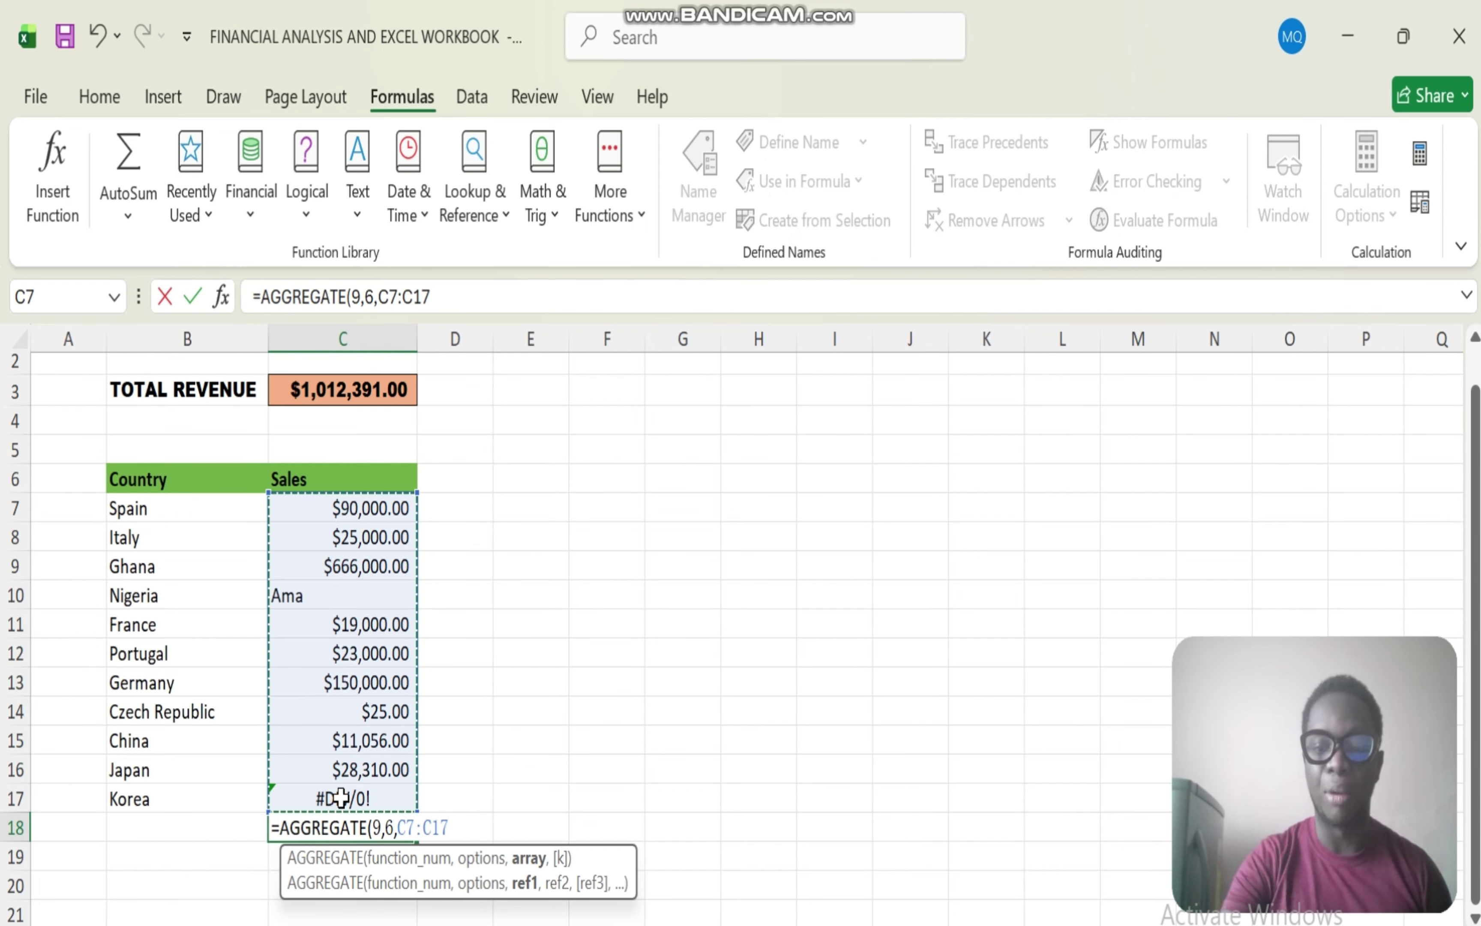
text())
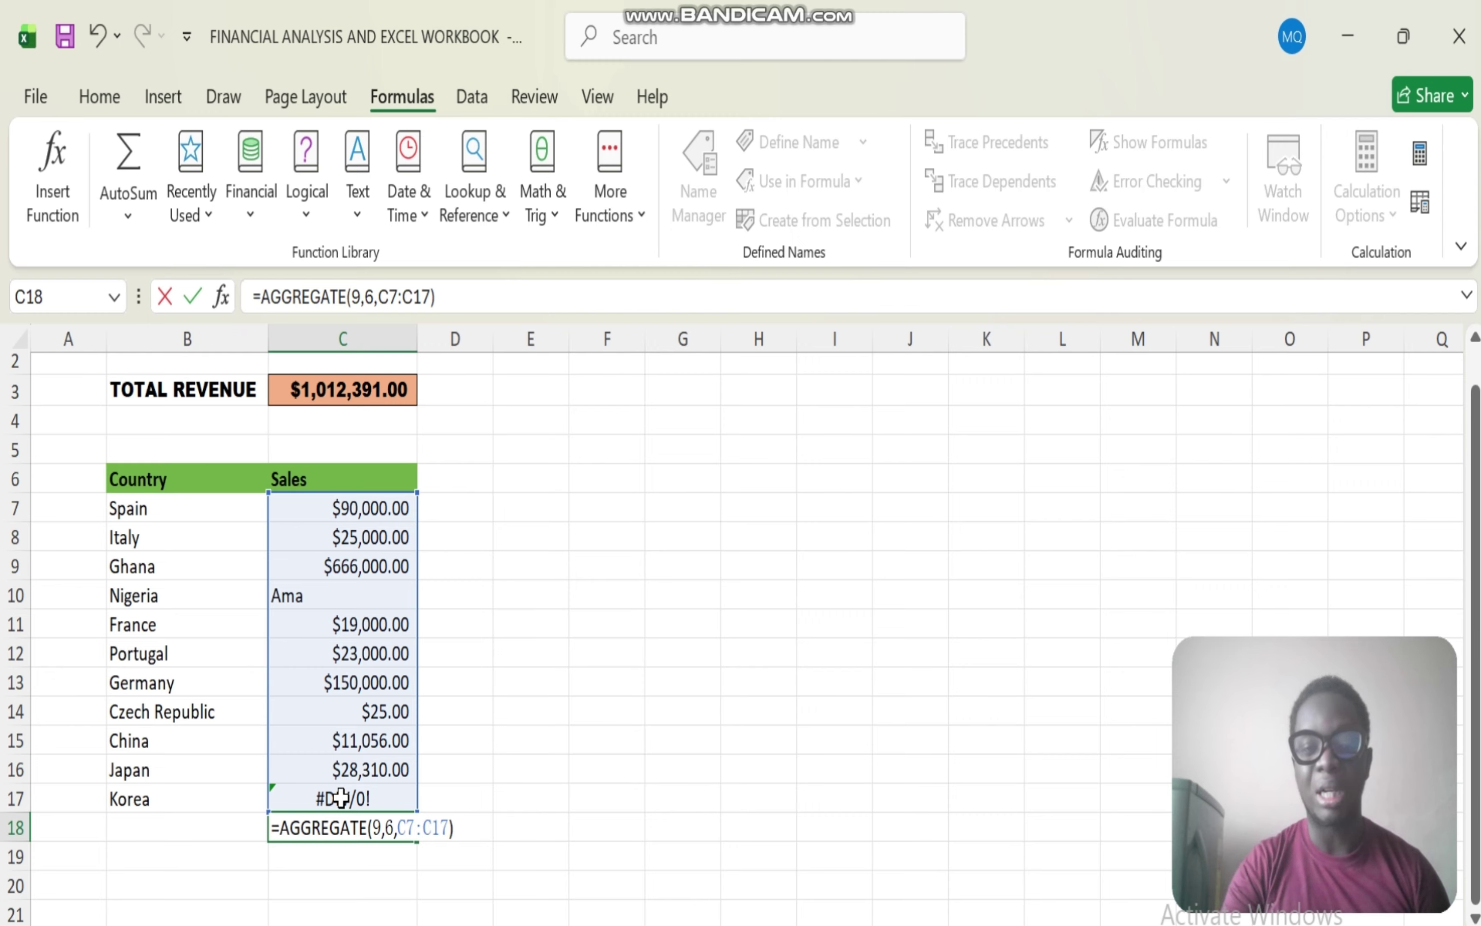
key(Return)
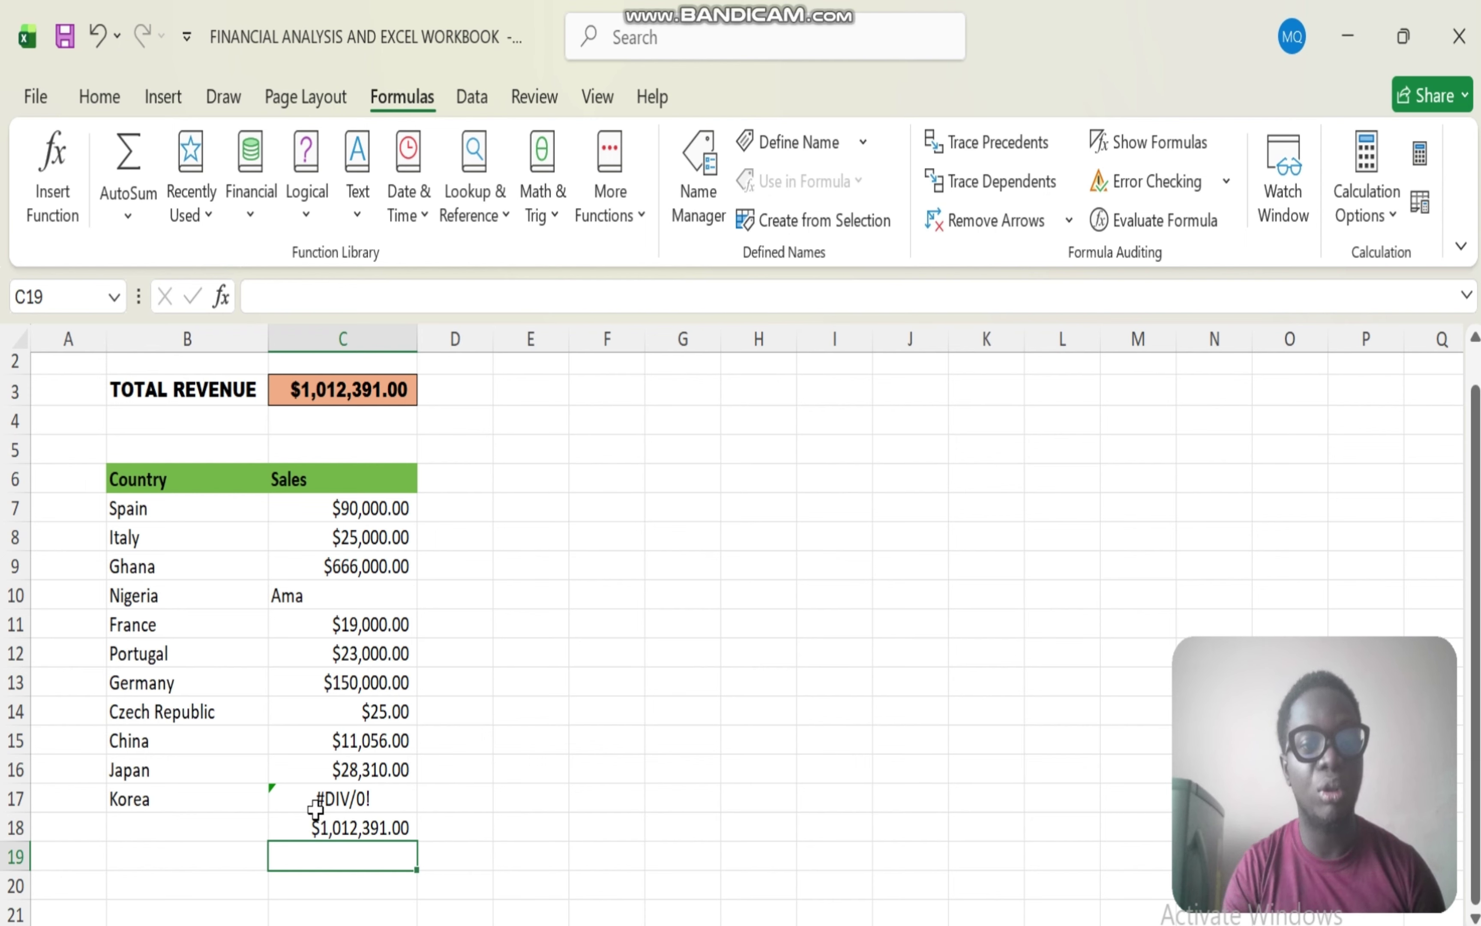
Change the function number in the C18 formula to 1 - AVERAGE, giving =AGGREGATE(1,6,C7:C17)
click(350, 831)
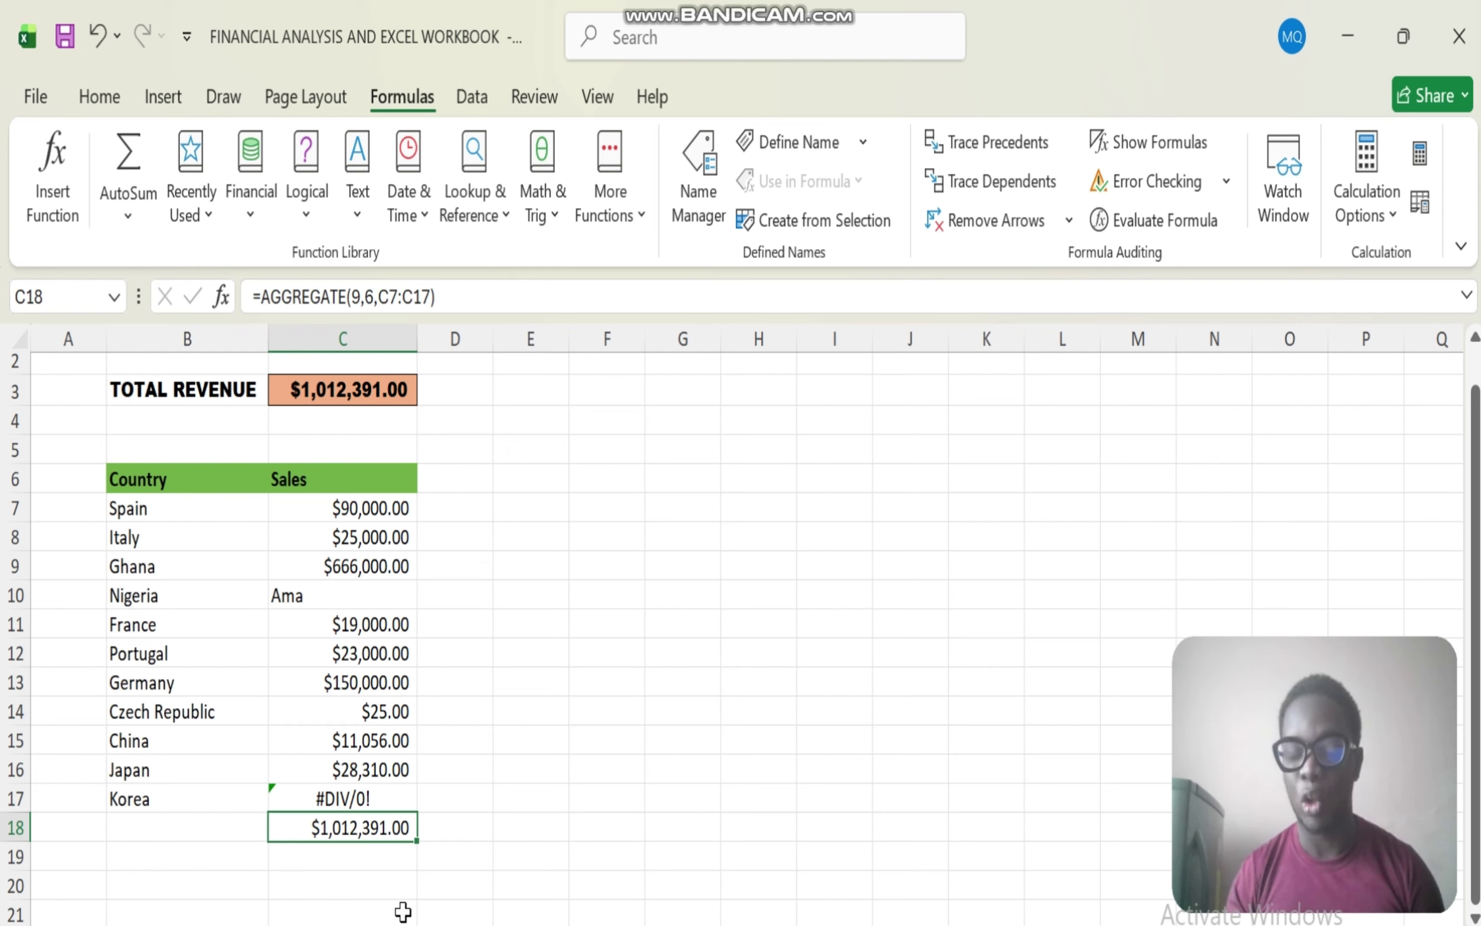
double_click(347, 827)
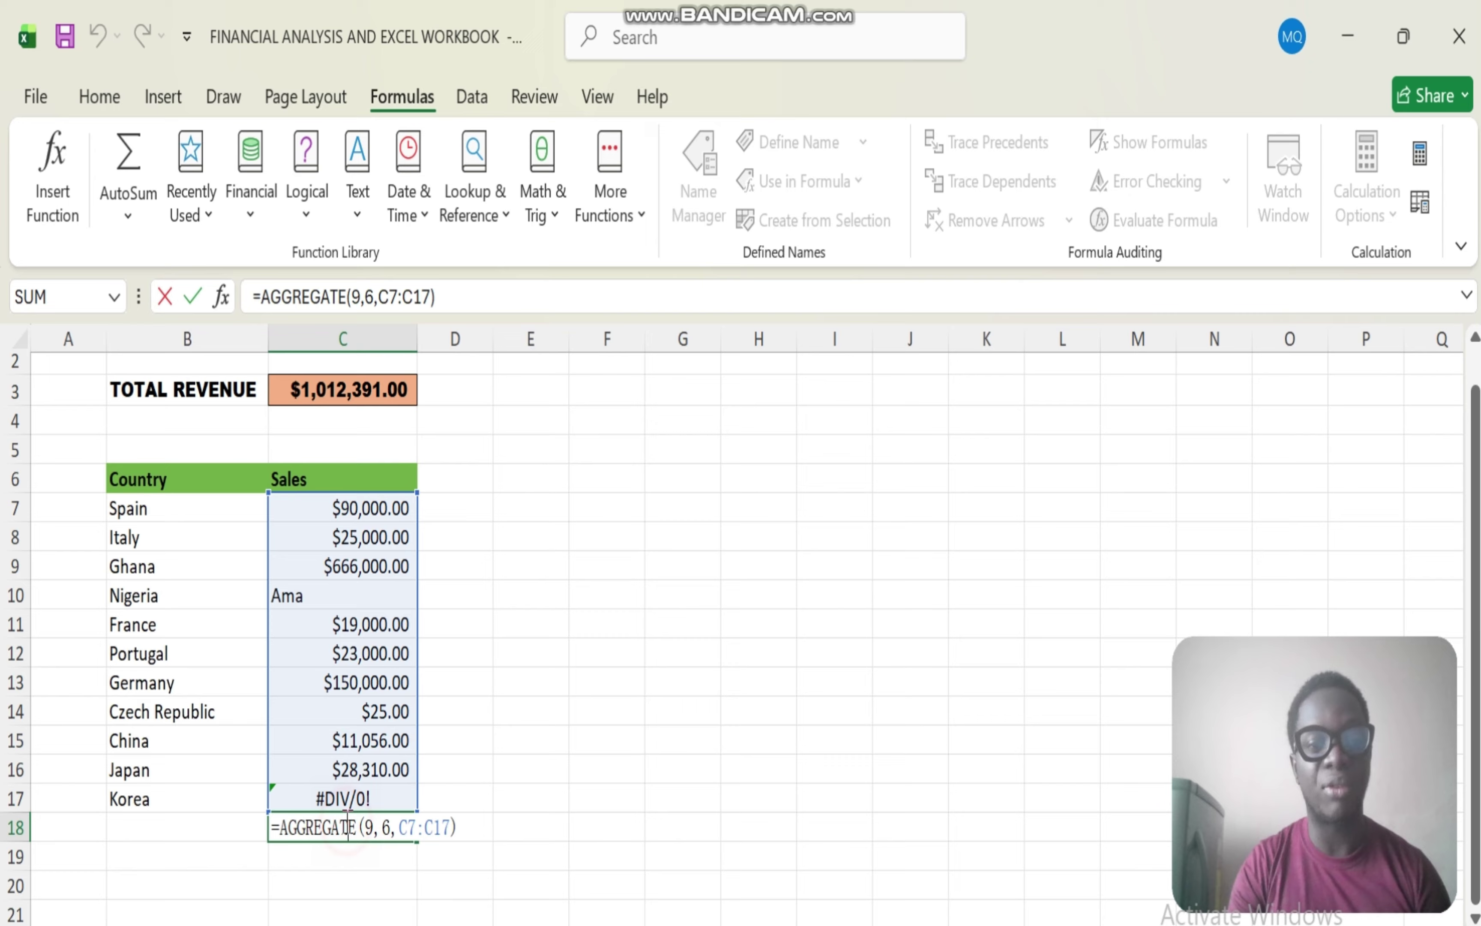
click(375, 828)
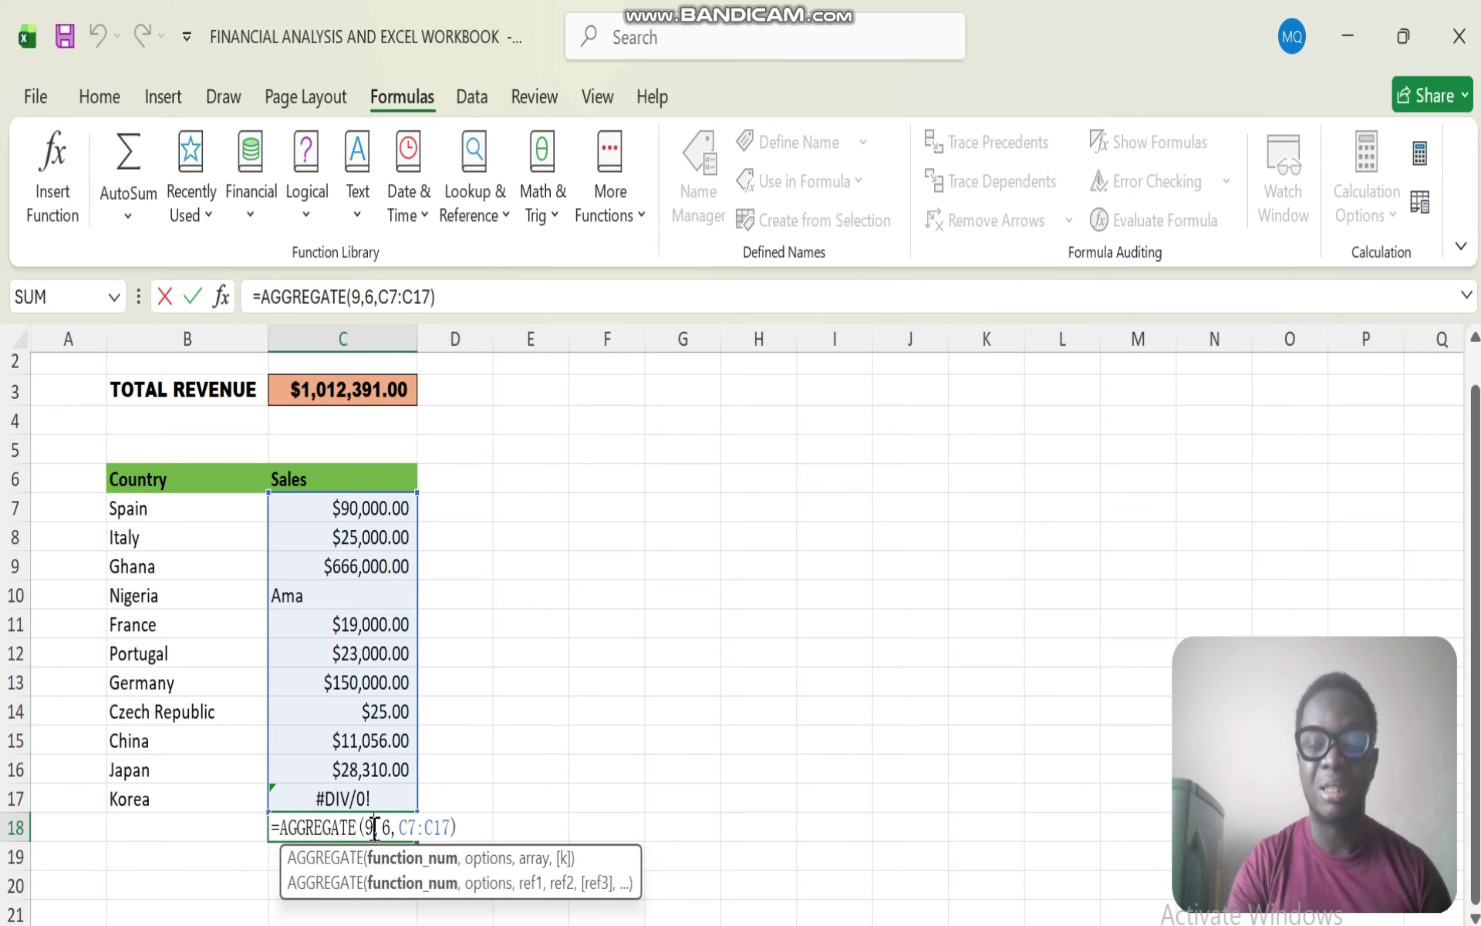
key(BackSpace)
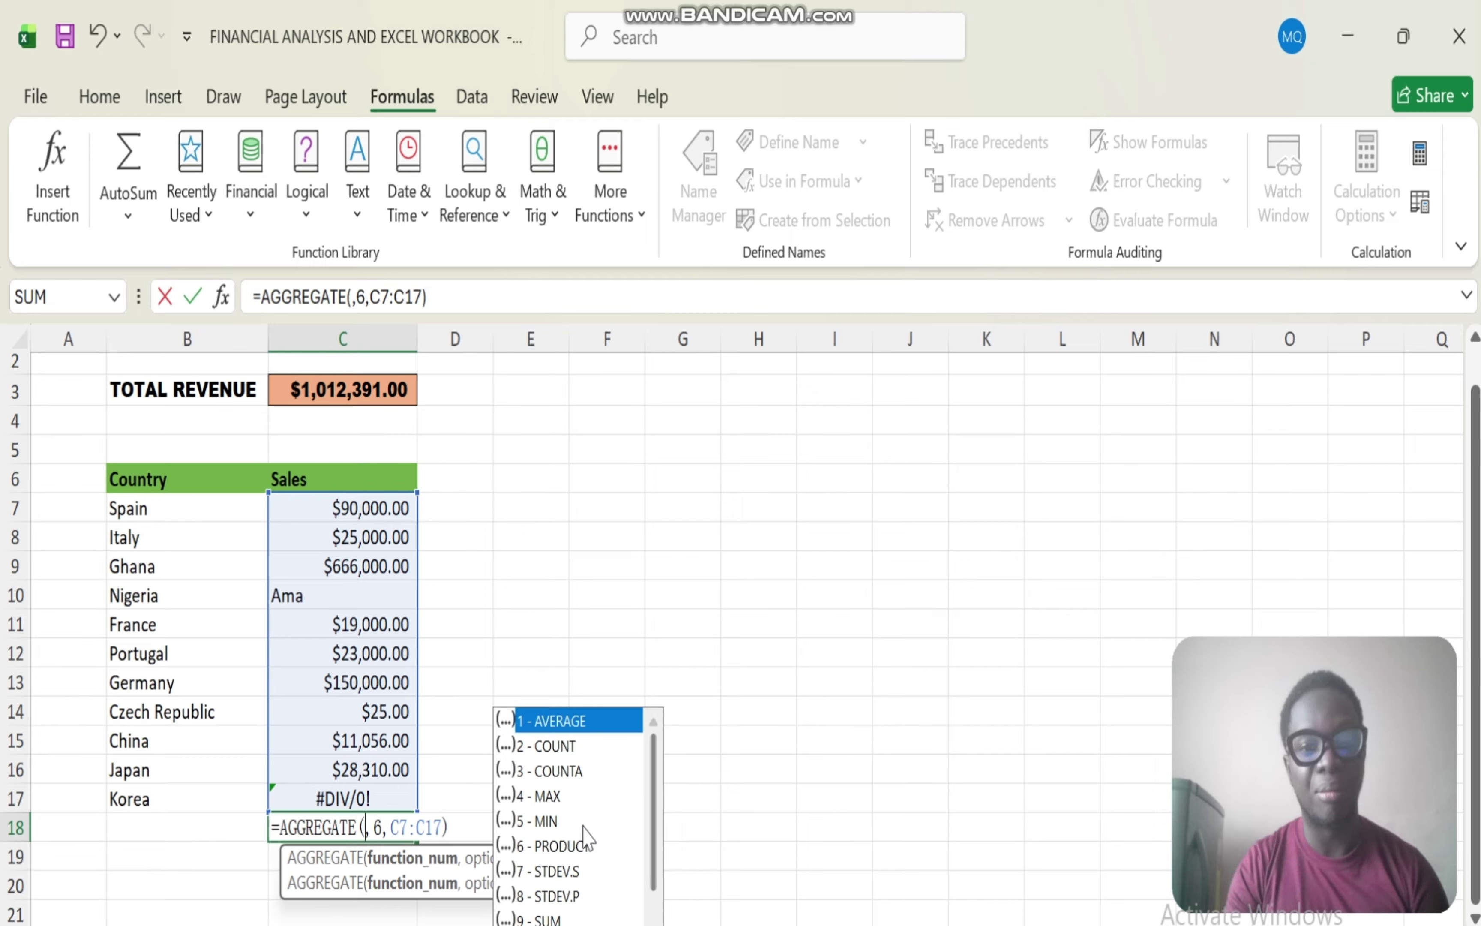
double_click(558, 722)
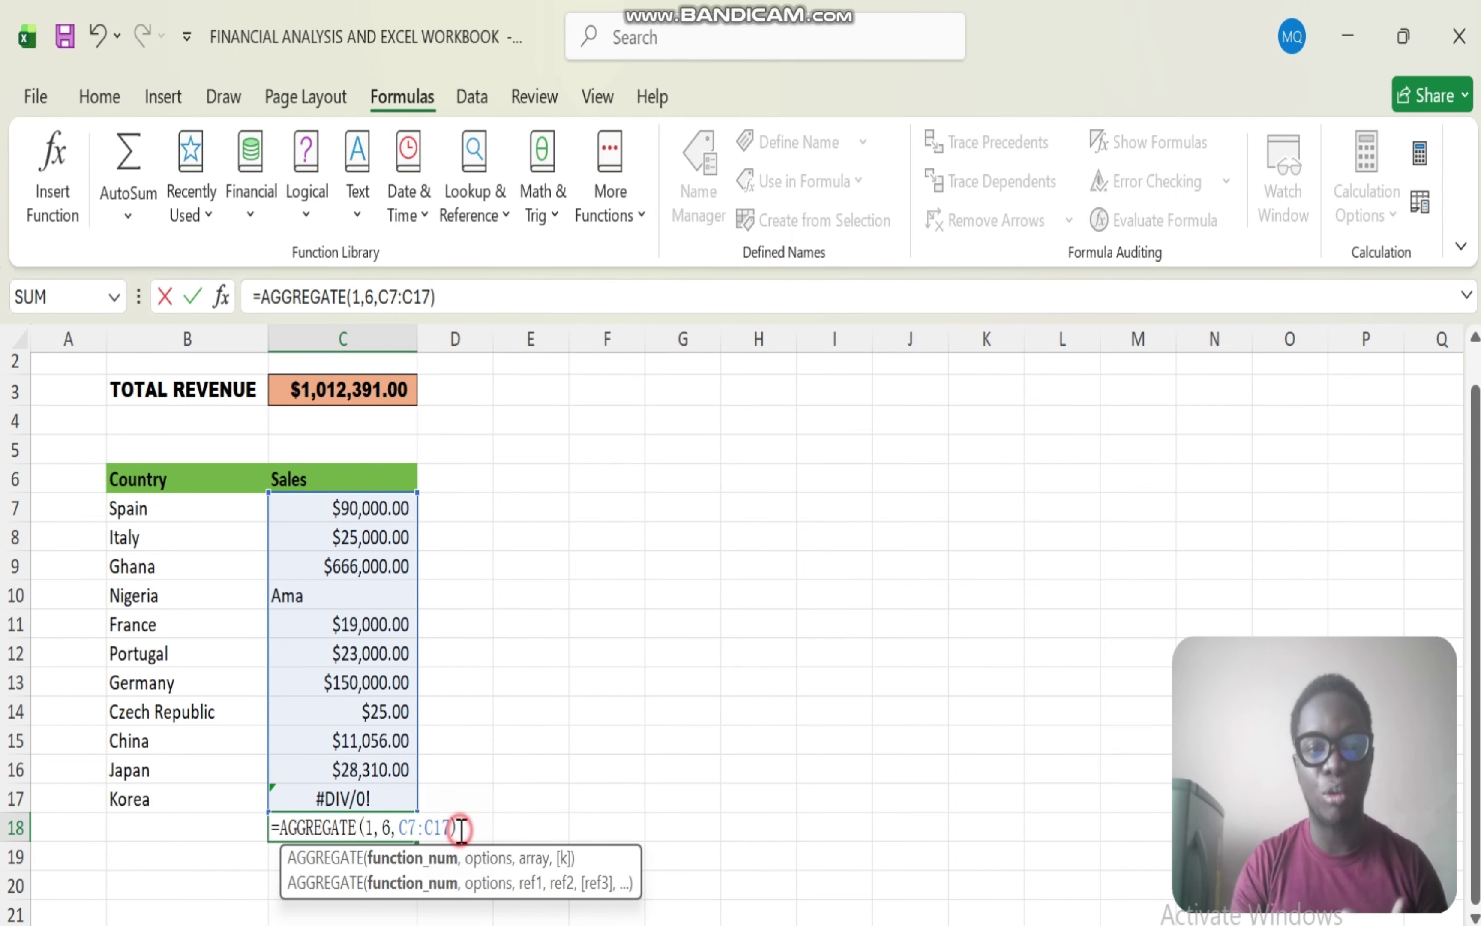
key(Return)
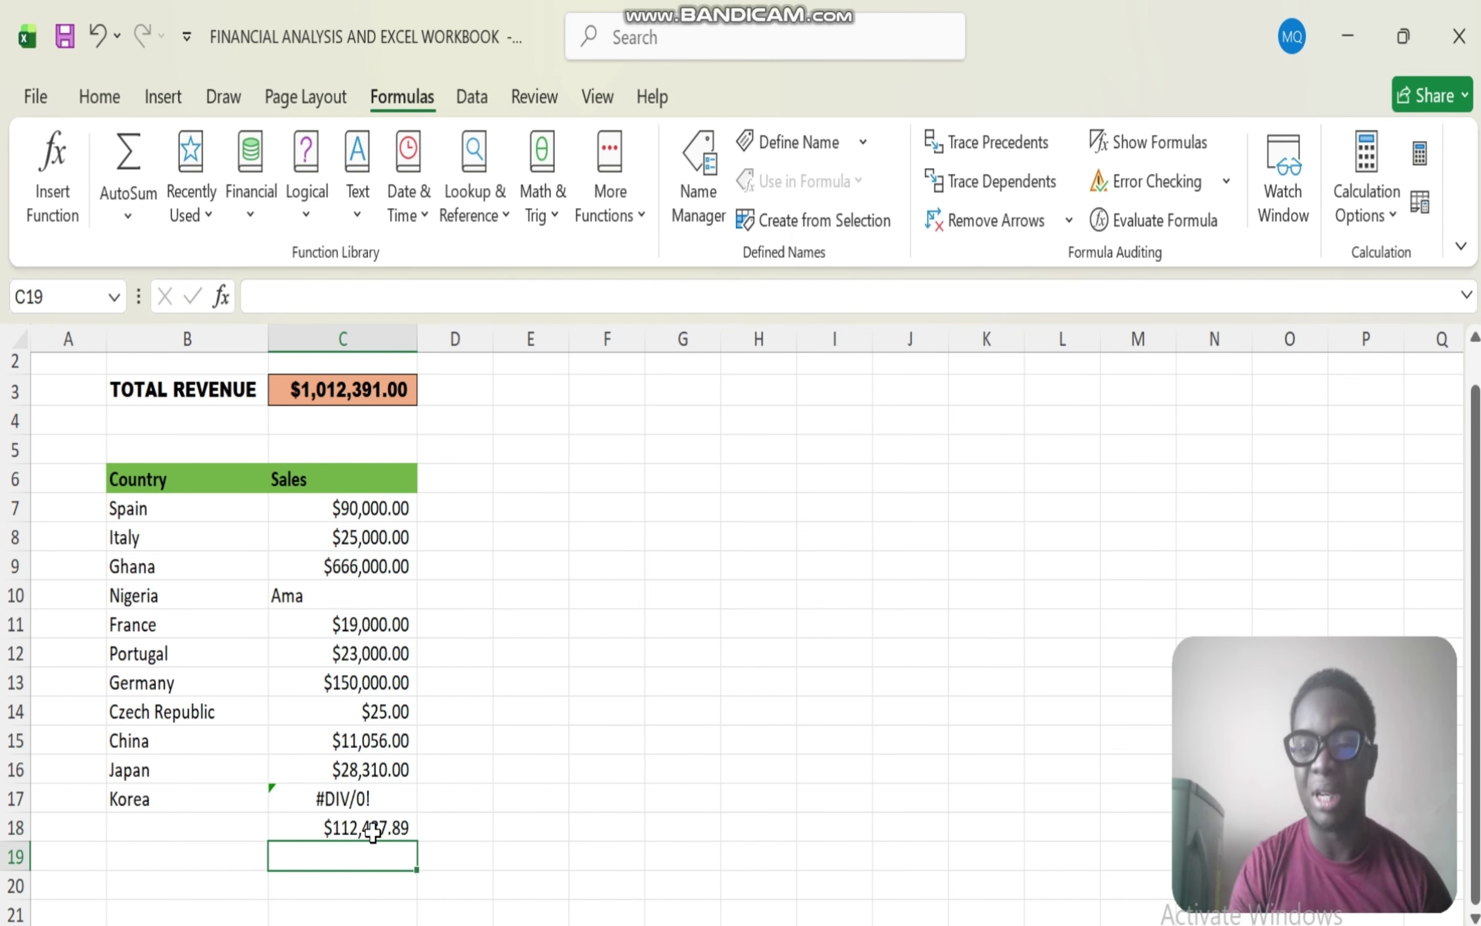